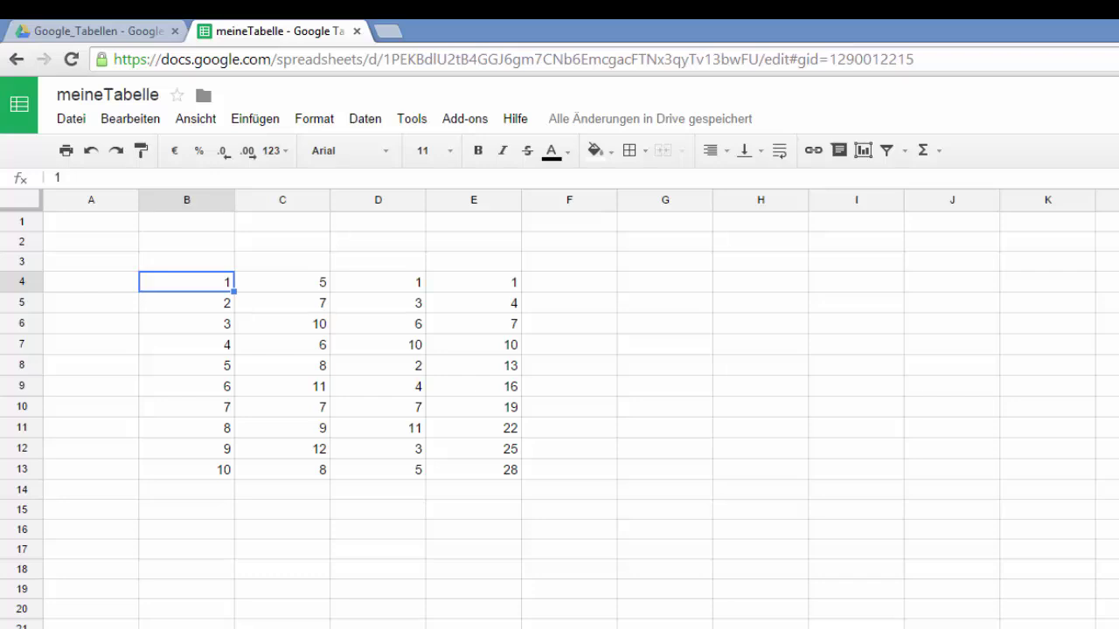
# Step: Enter the formula =B4+C4+D4+E4 in cell F4 to add up the first data row
pyautogui.click(210, 312)
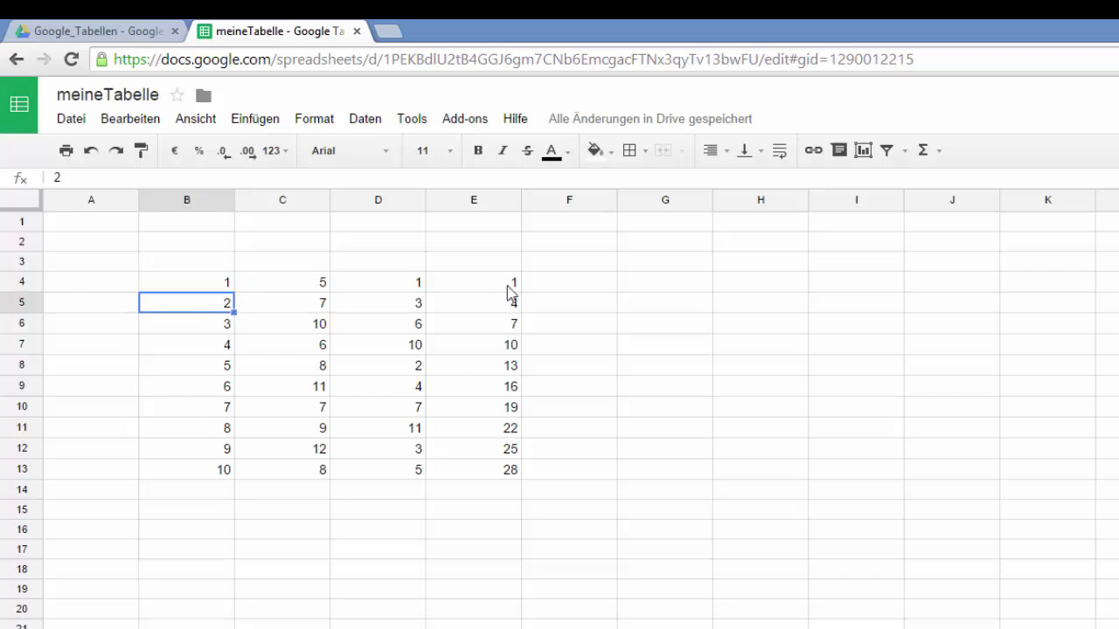
pyautogui.click(560, 285)
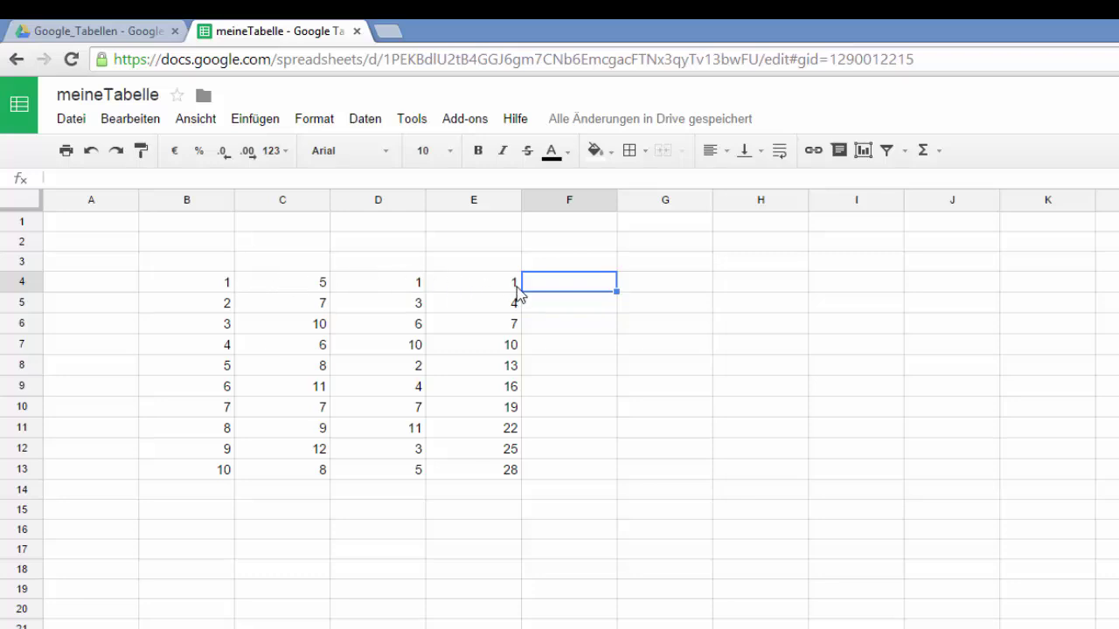
pyautogui.write('=')
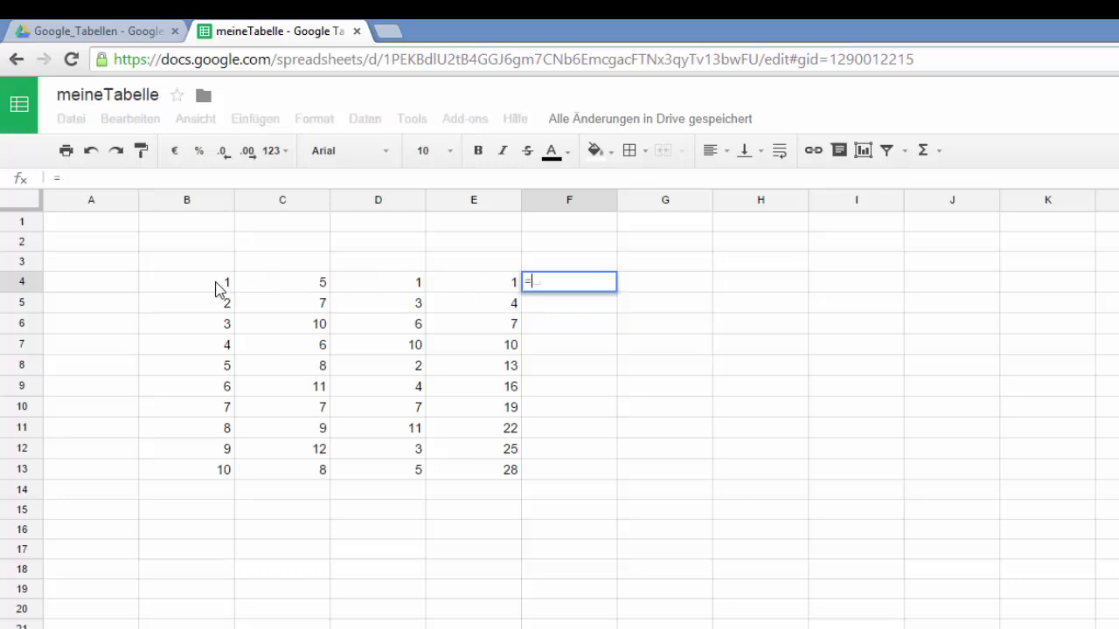
pyautogui.click(218, 290)
pyautogui.write('+')
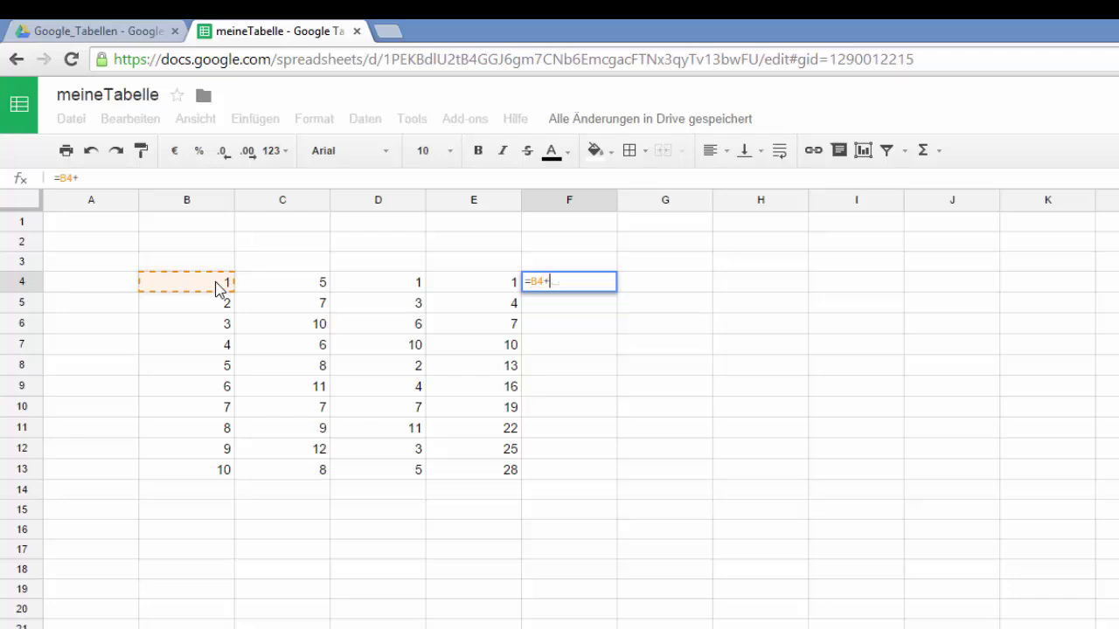
pyautogui.click(281, 294)
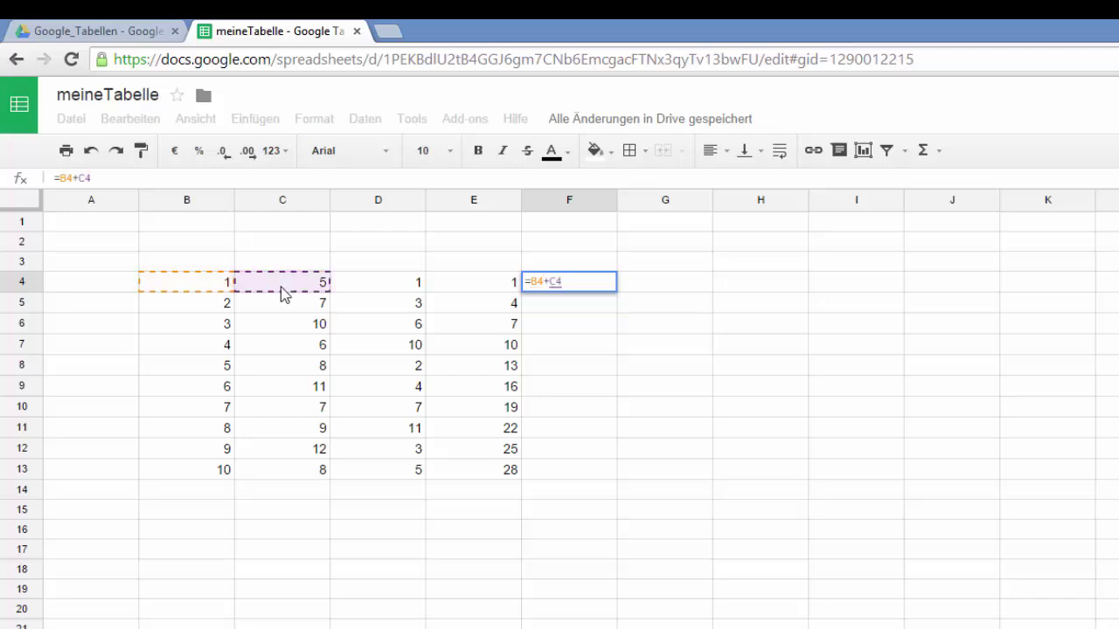
pyautogui.write('+')
pyautogui.click(368, 290)
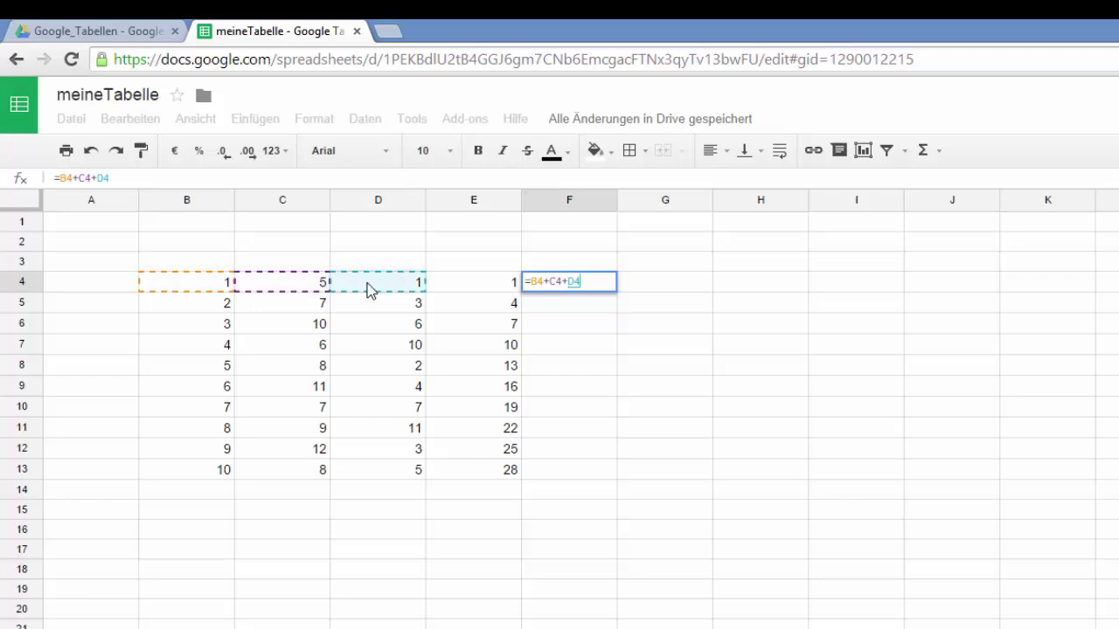
pyautogui.write('+')
pyautogui.click(455, 281)
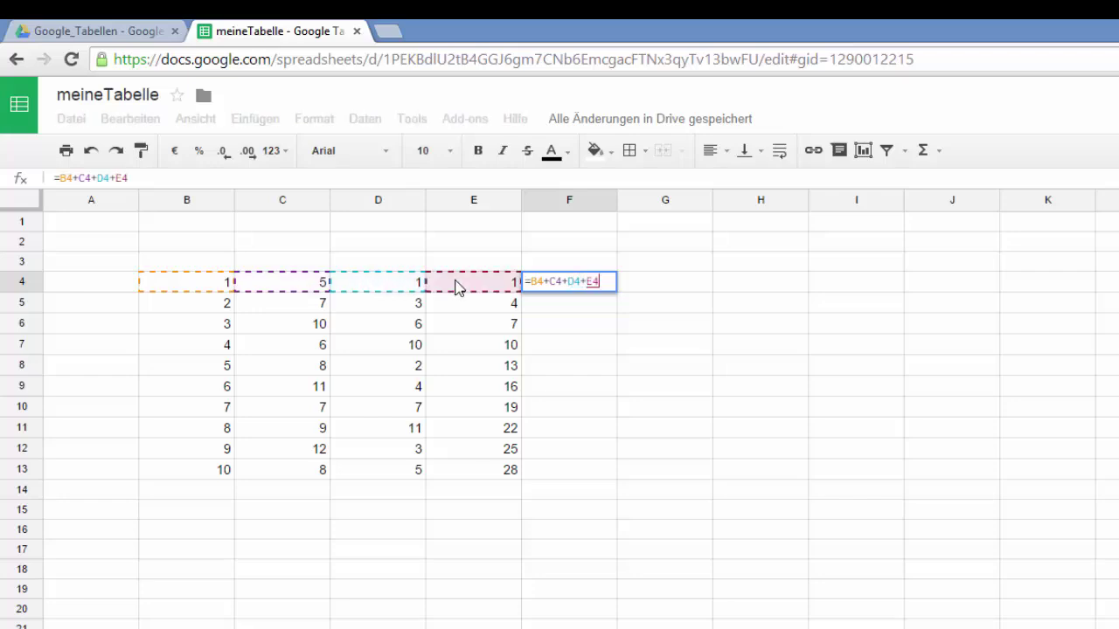
pyautogui.press('Return')
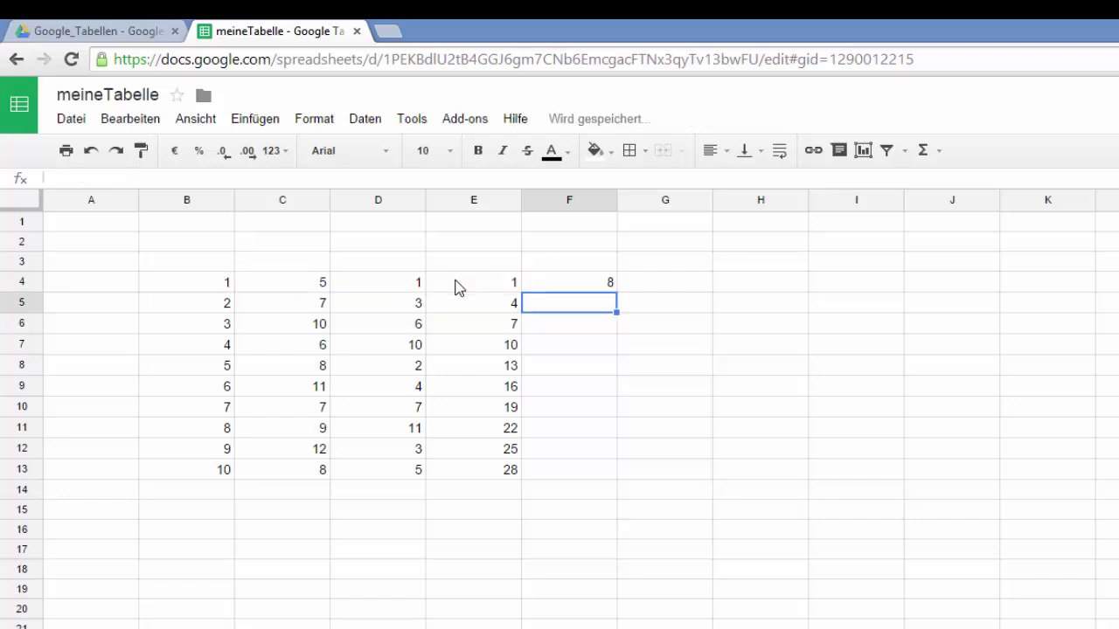
# Step: Fill the sum formula from F4 down through F13
pyautogui.click(575, 281)
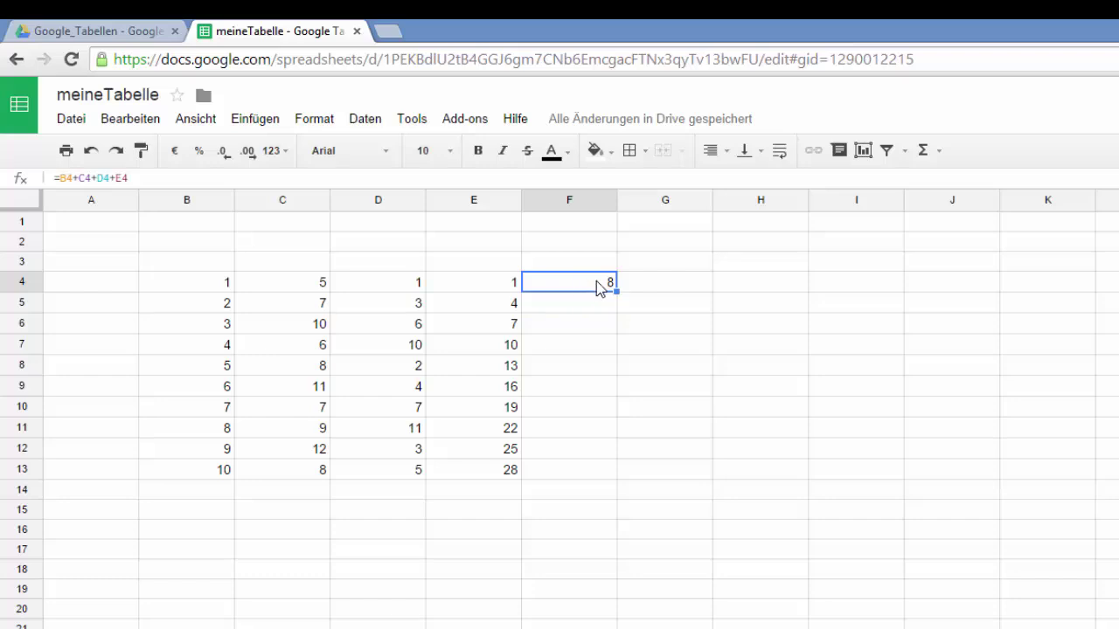
pyautogui.click(616, 292)
pyautogui.moveTo(614, 294); pyautogui.dragTo(590, 464)
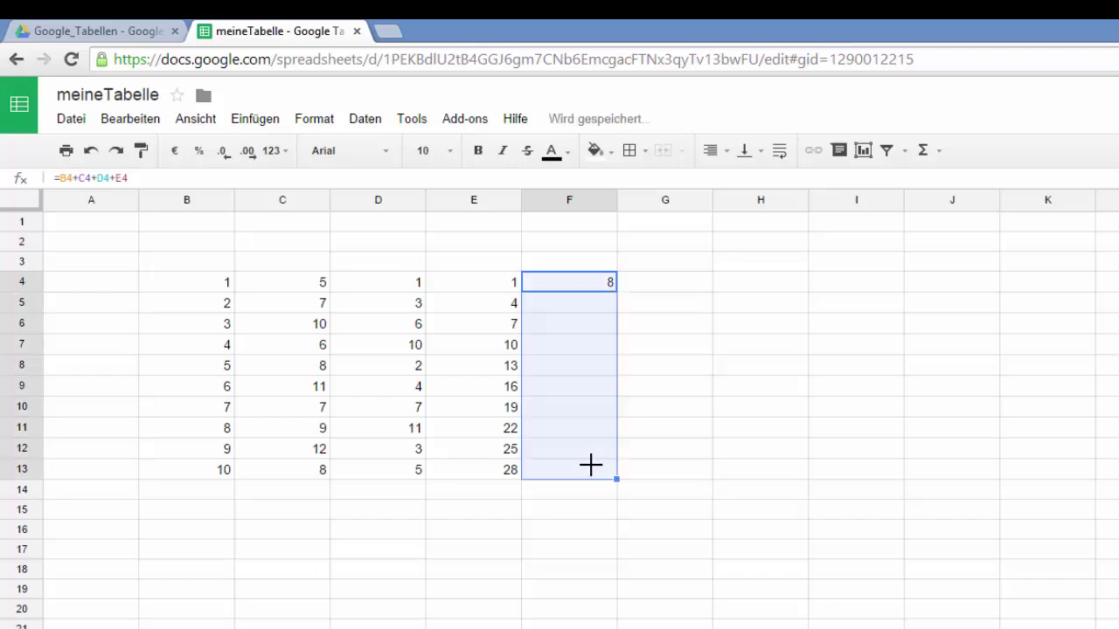
# Step: Examine the copied formulas in column F cell by cell to compare their row references with F4
pyautogui.click(562, 299)
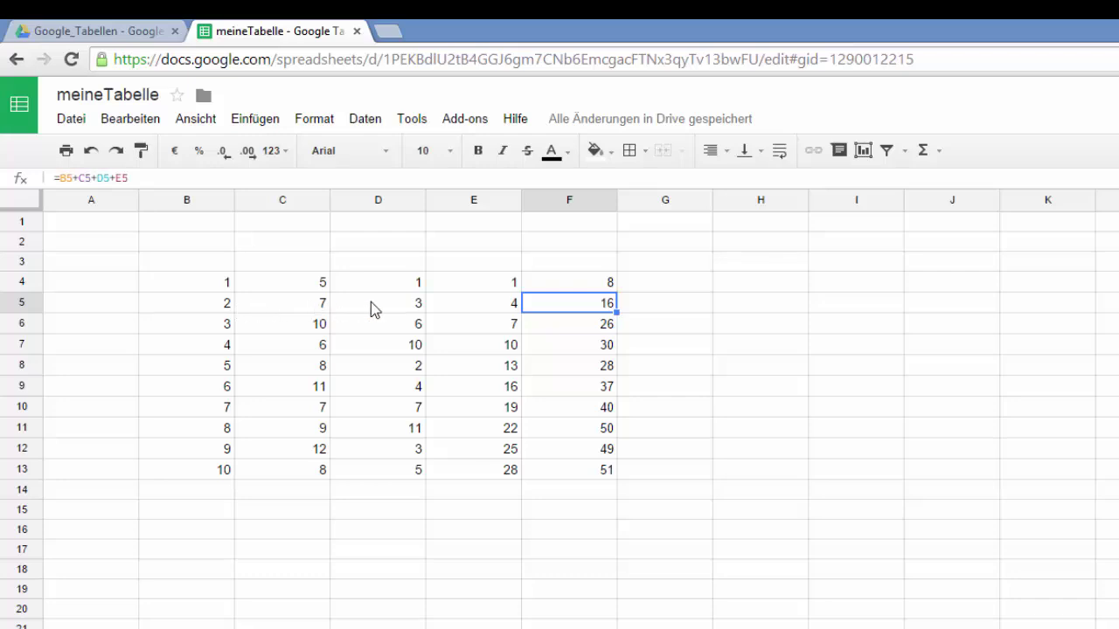
pyautogui.click(590, 289)
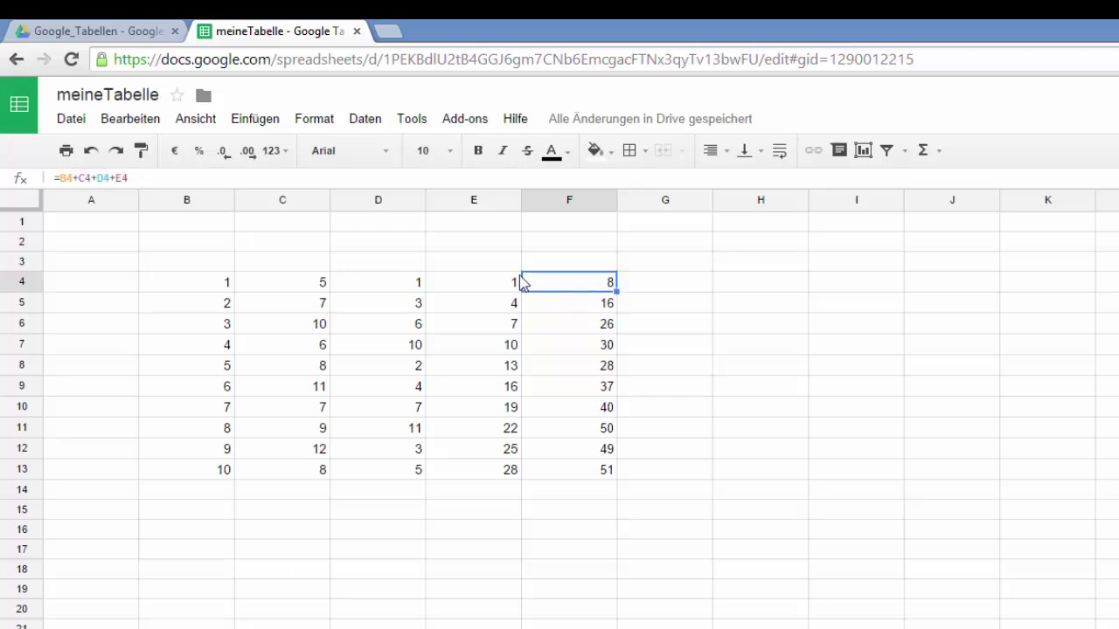
pyautogui.click(584, 310)
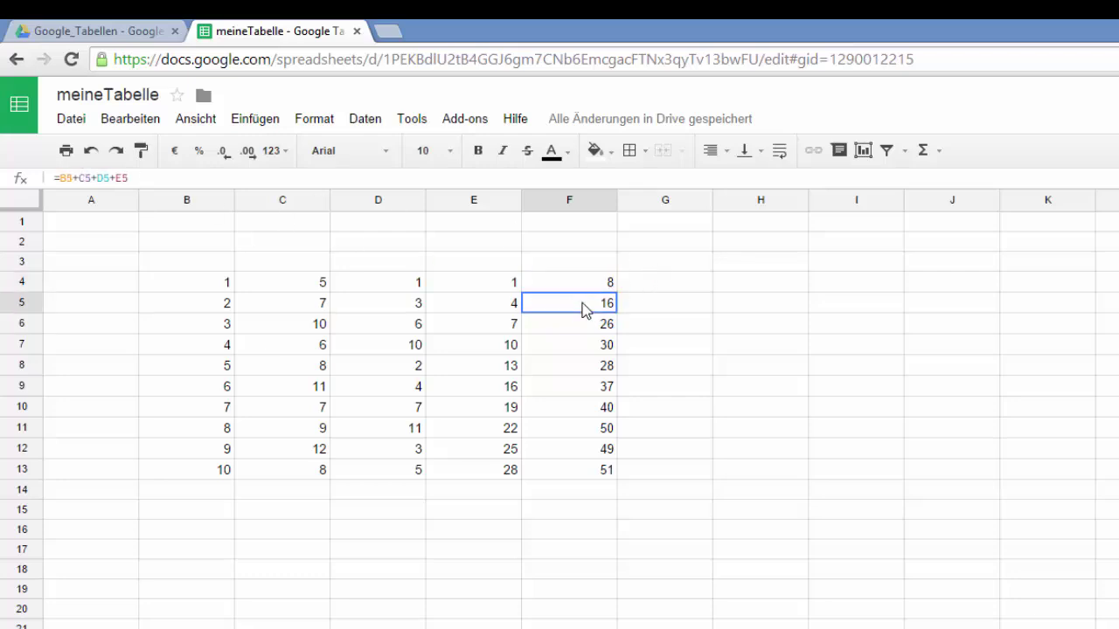
pyautogui.click(585, 329)
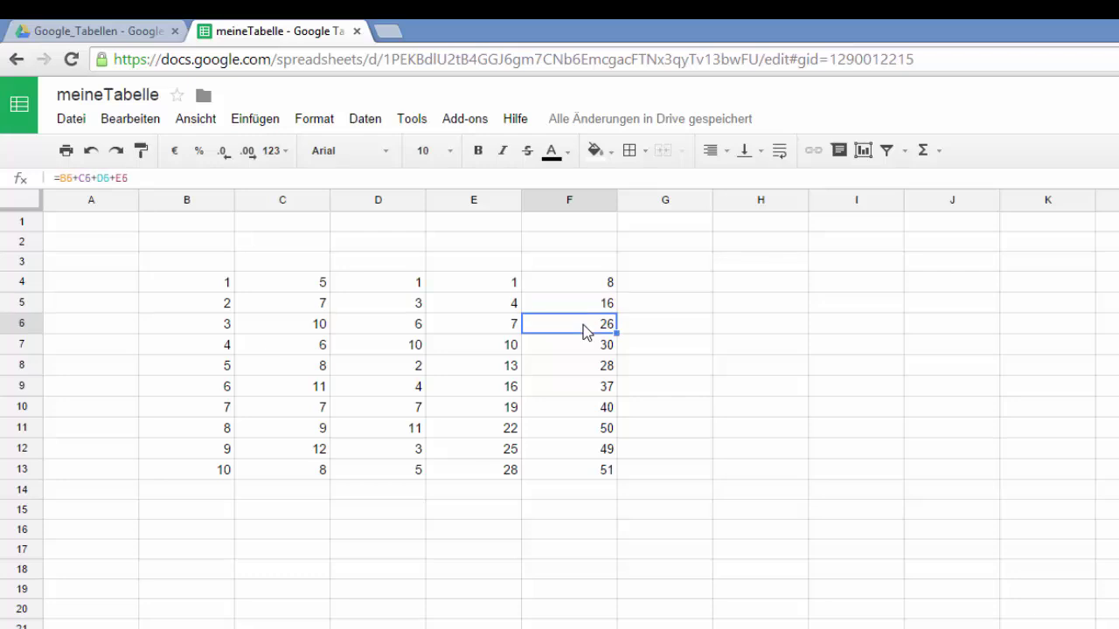
pyautogui.click(578, 346)
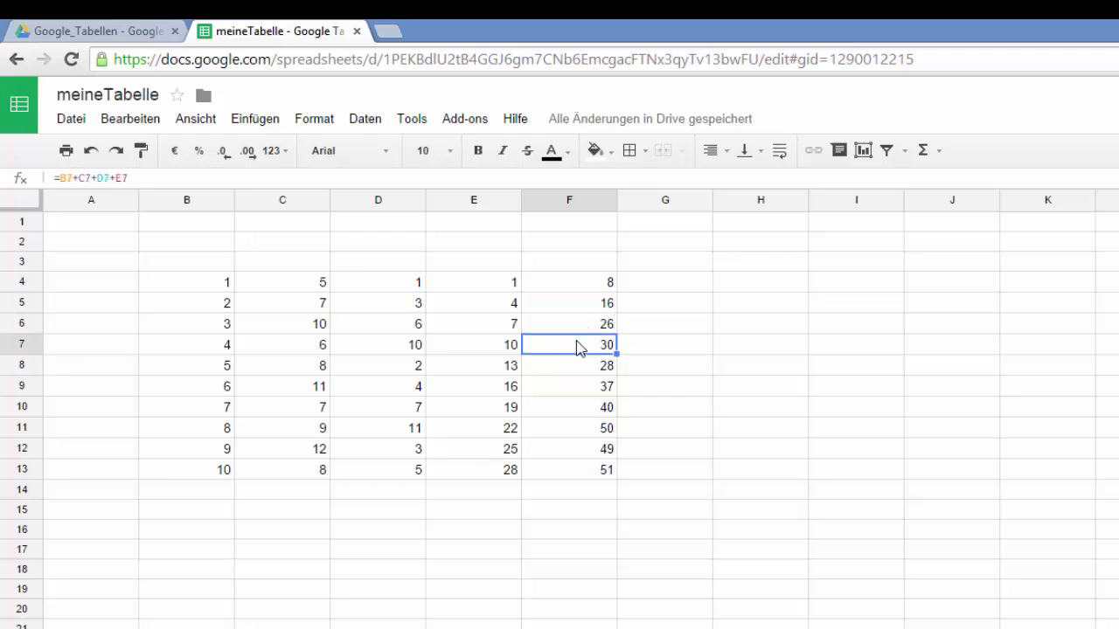
pyautogui.click(566, 370)
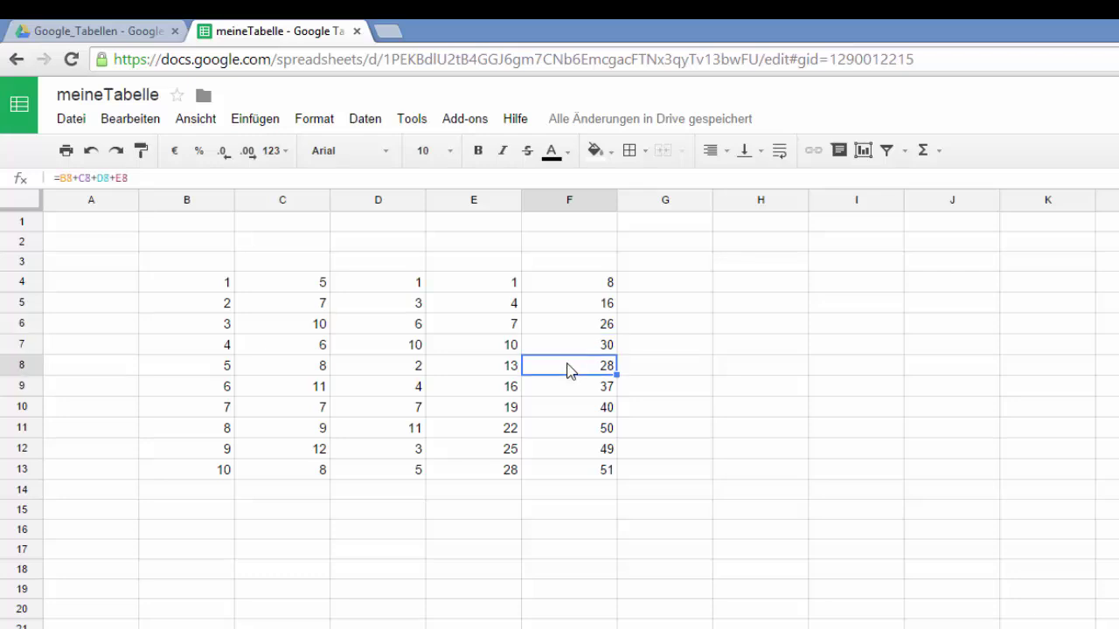
pyautogui.click(564, 385)
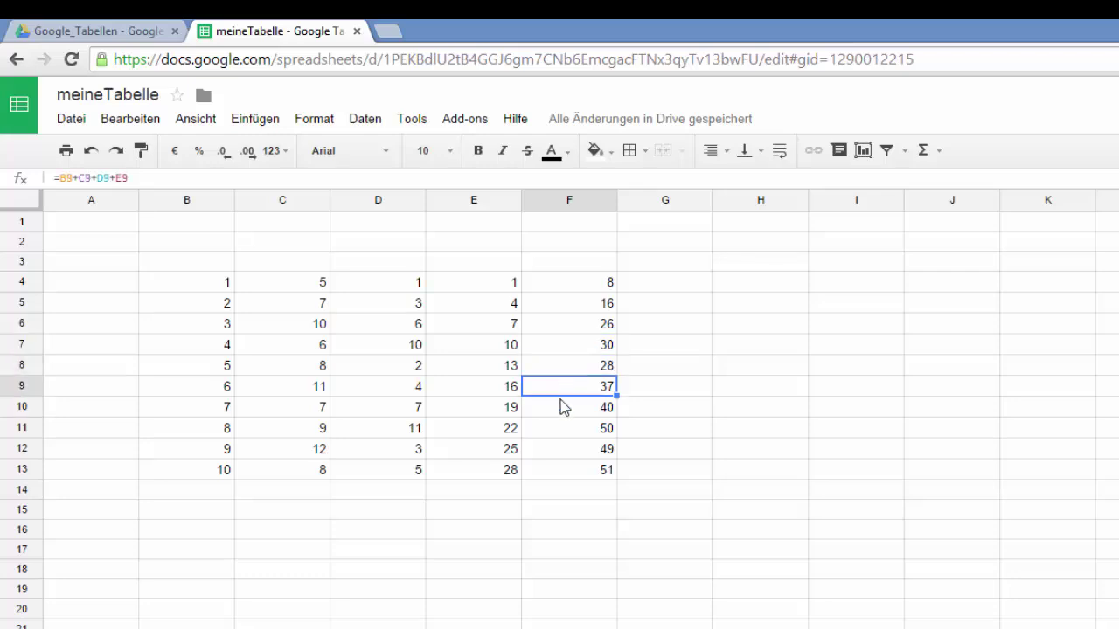
pyautogui.click(564, 407)
pyautogui.click(556, 427)
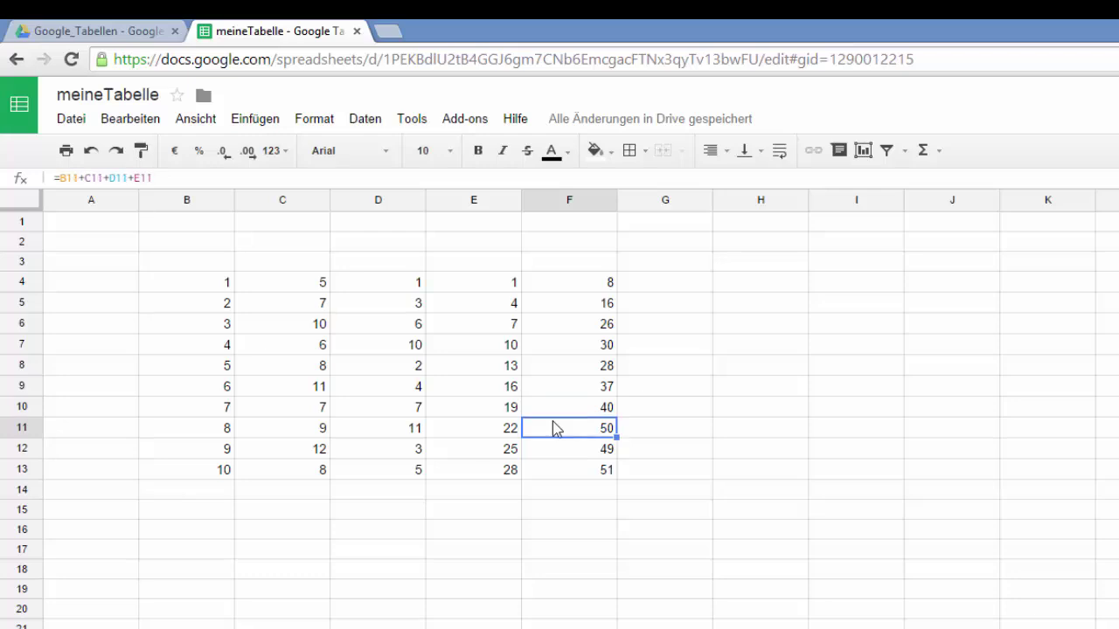
pyautogui.click(552, 455)
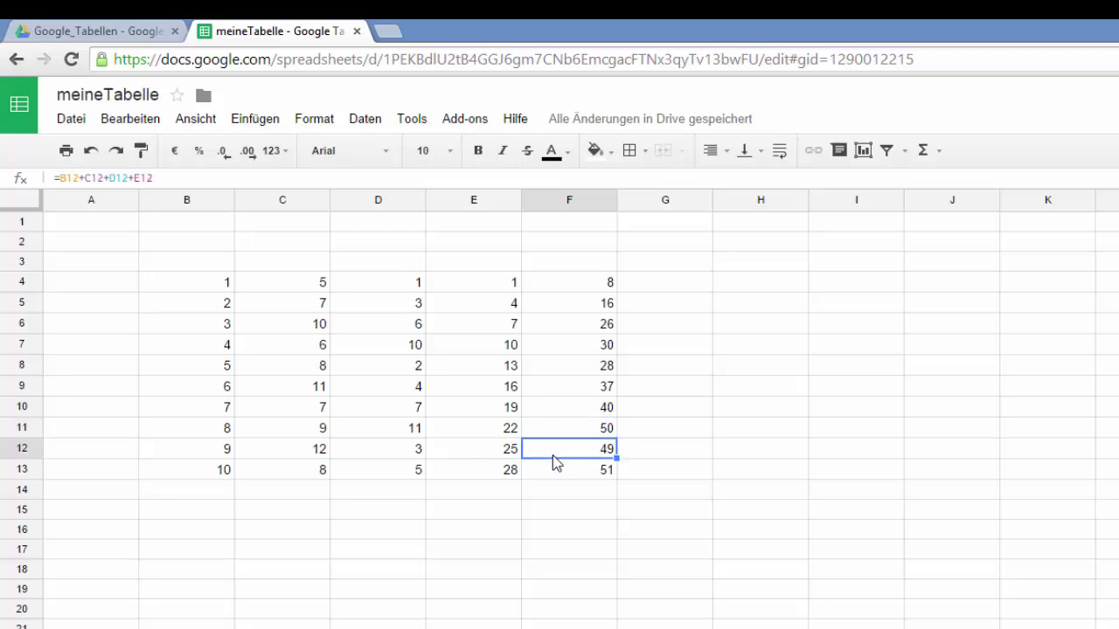
pyautogui.click(583, 286)
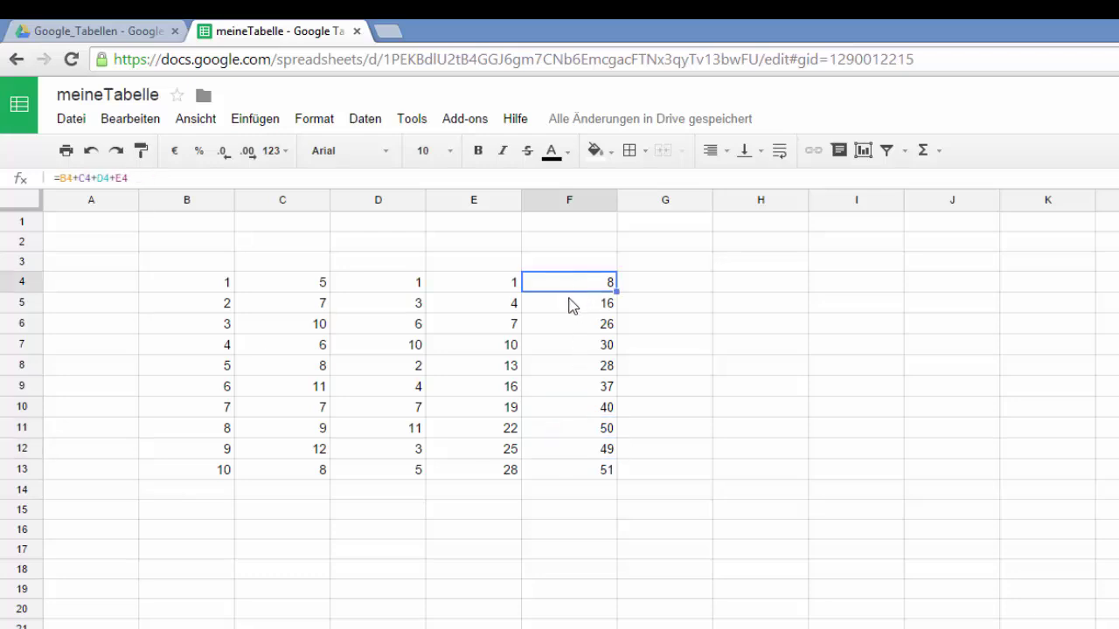
pyautogui.click(565, 304)
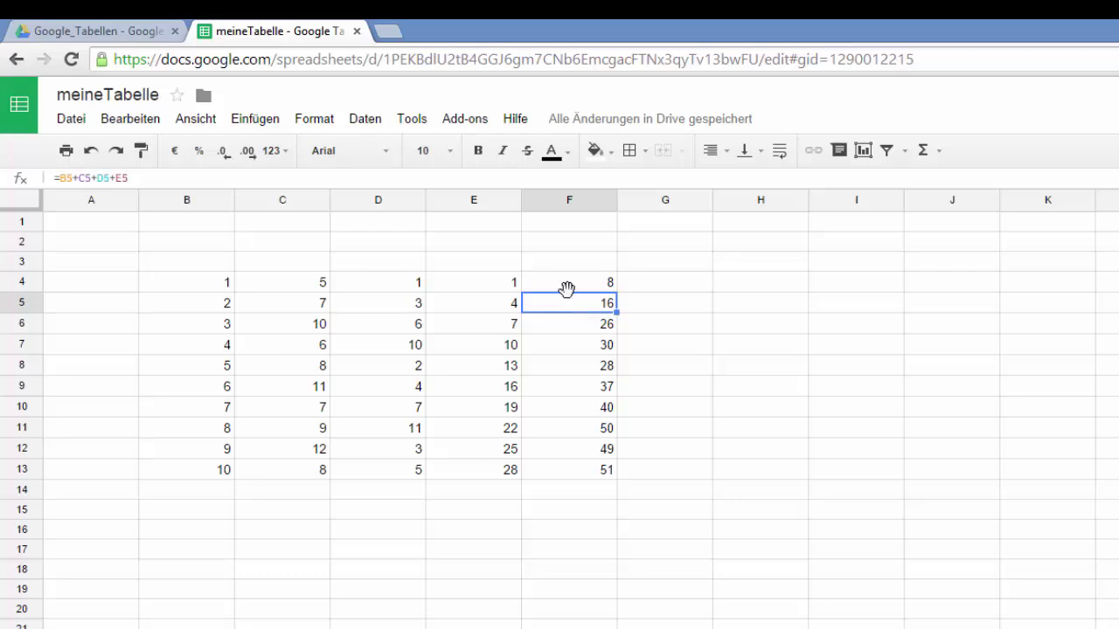
# Step: Enter the heading "relativ" in cell F3 above the row sums
pyautogui.click(556, 266)
pyautogui.doubleClick(558, 266)
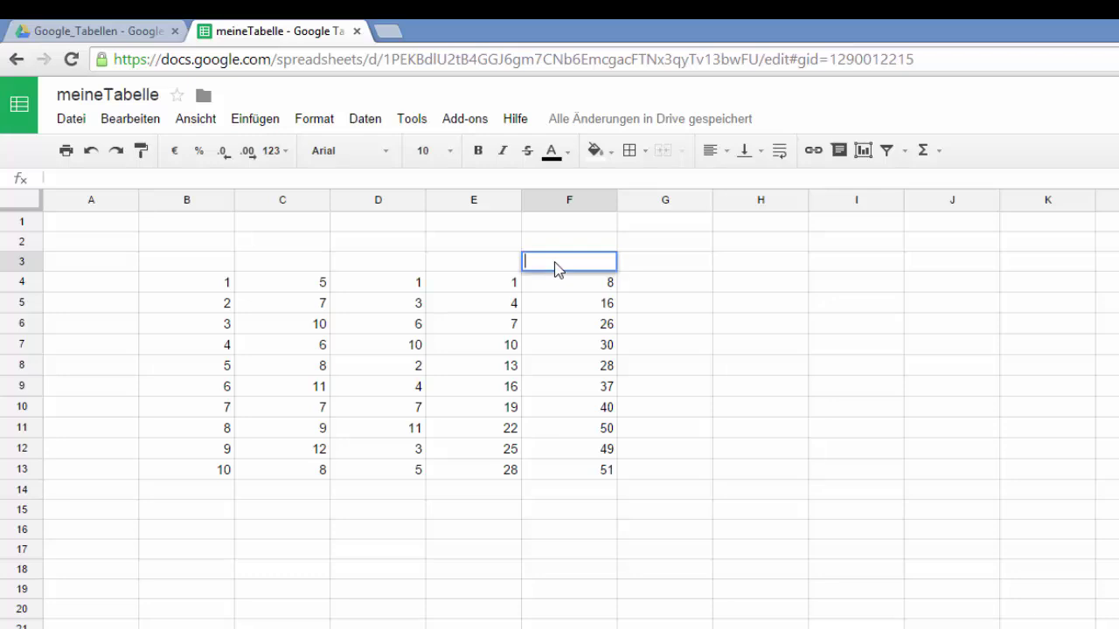
pyautogui.write('relativ')
pyautogui.press('Return')
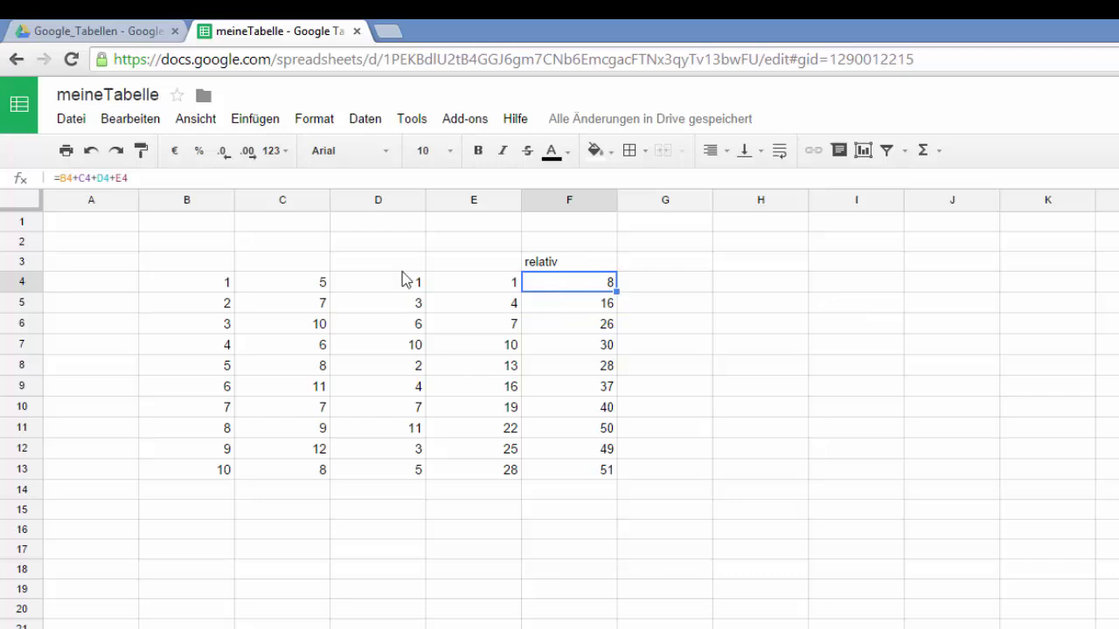
# Step: Insert one empty column to the left of column B
pyautogui.click(185, 204)
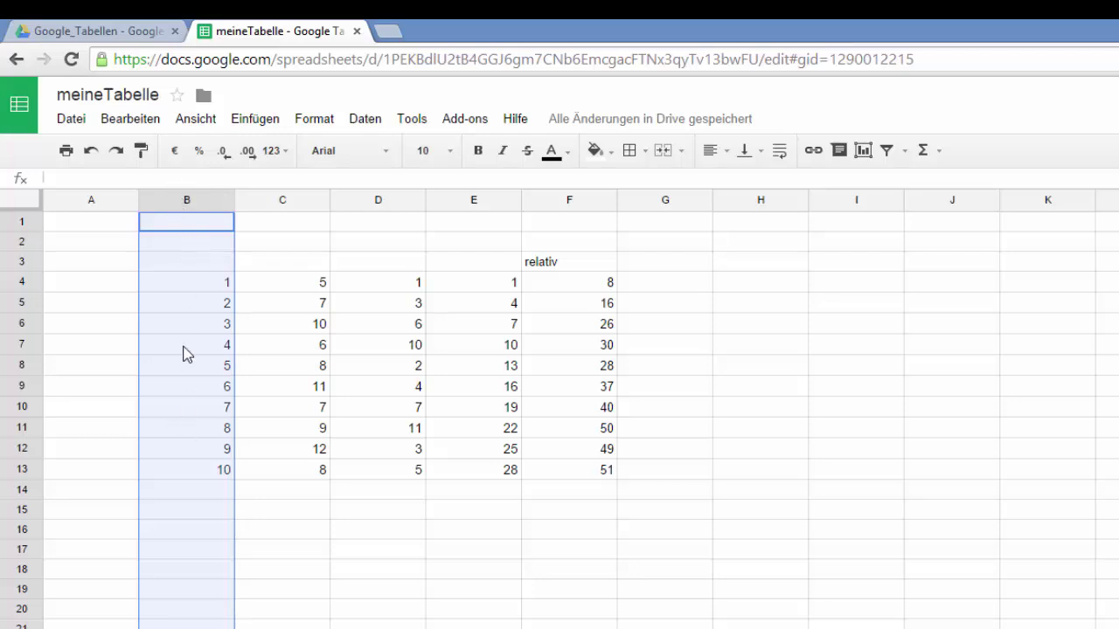
pyautogui.rightClick(183, 278)
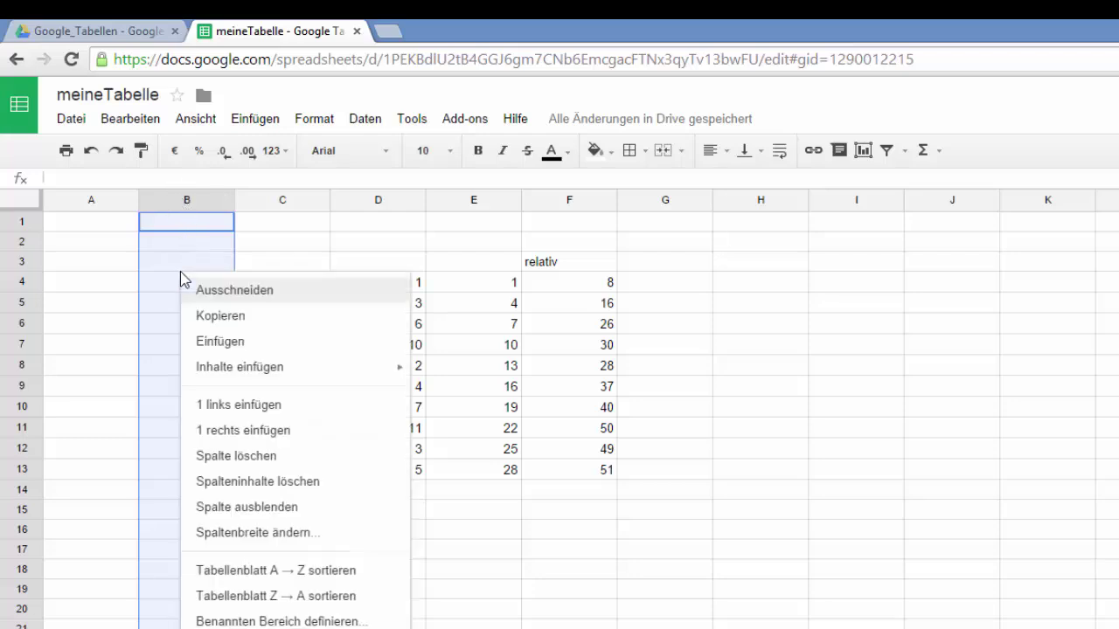
pyautogui.click(205, 407)
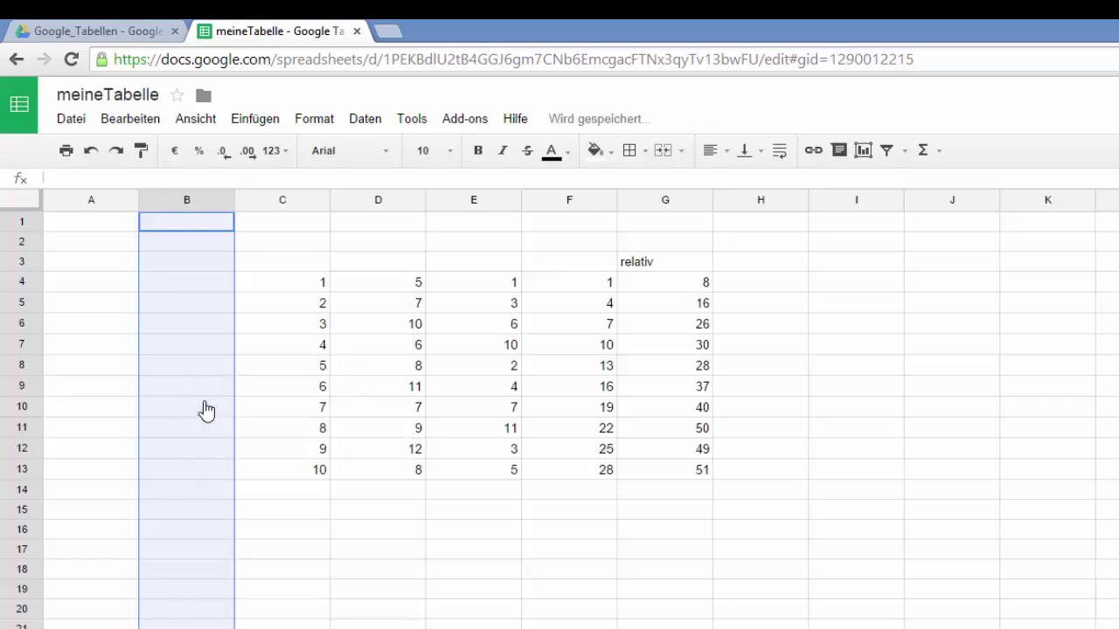
pyautogui.click(127, 350)
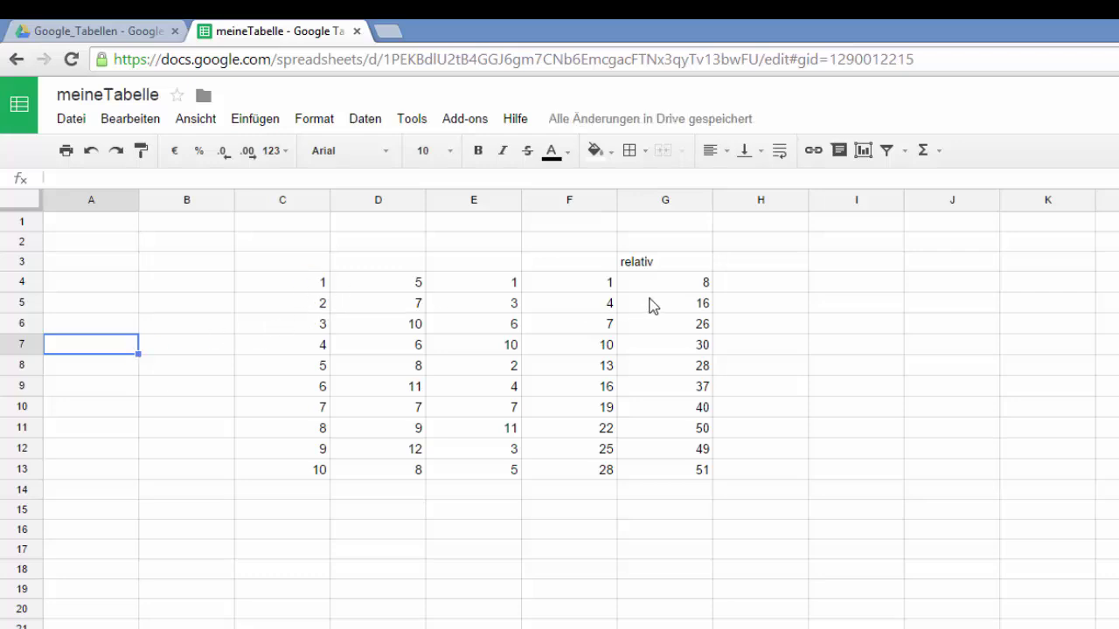
# Step: Check how the sum formulas in G4 and G5 reference their cells after the column insertion
pyautogui.click(690, 286)
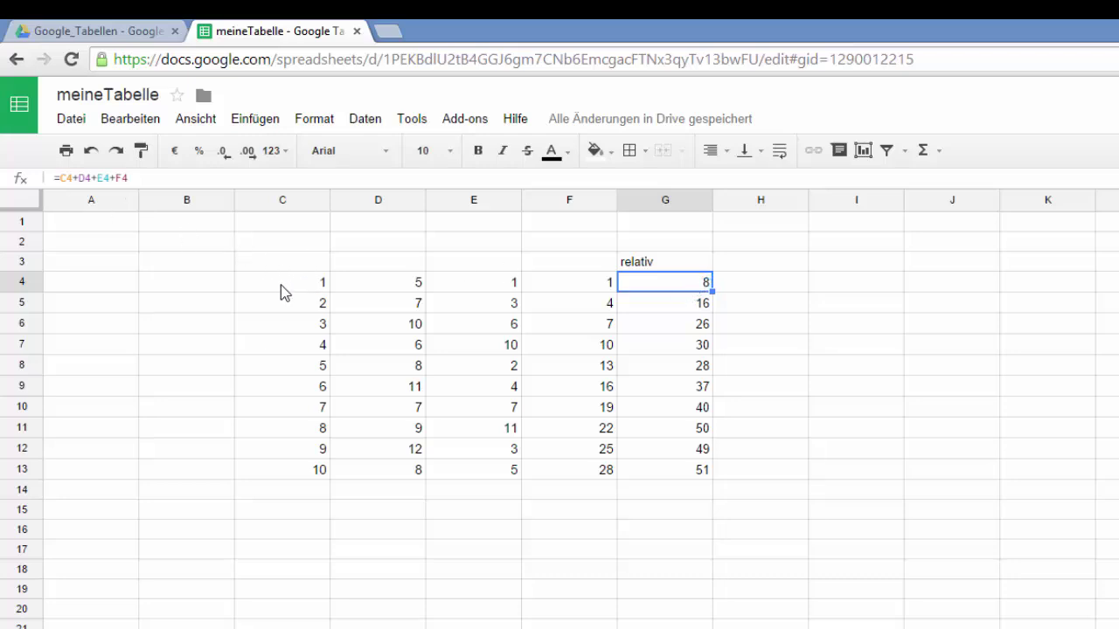
pyautogui.click(654, 302)
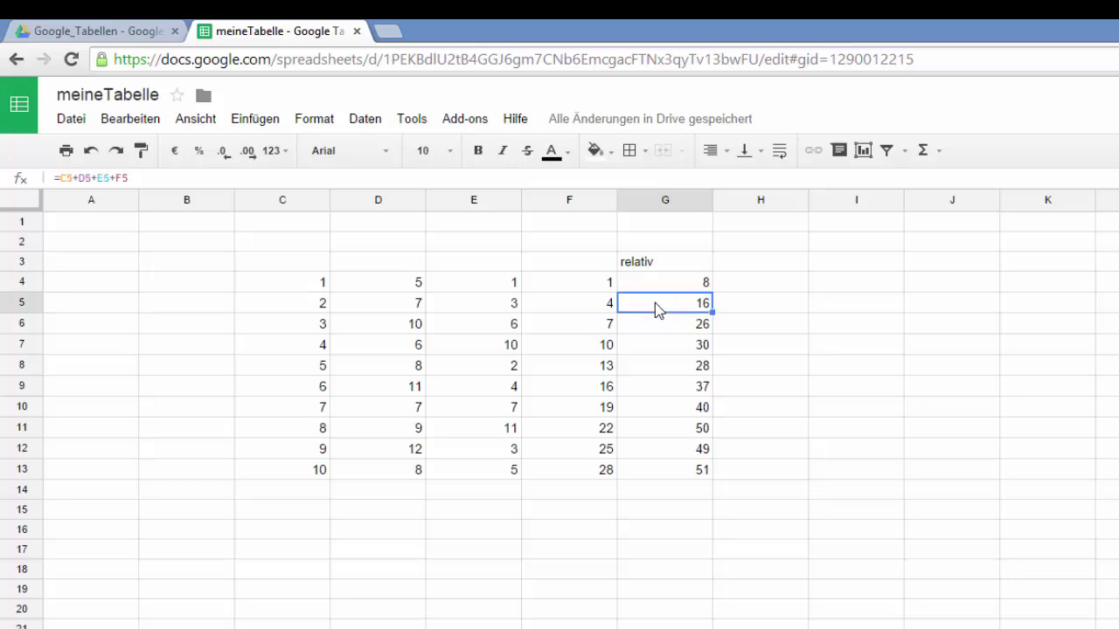
pyautogui.click(657, 294)
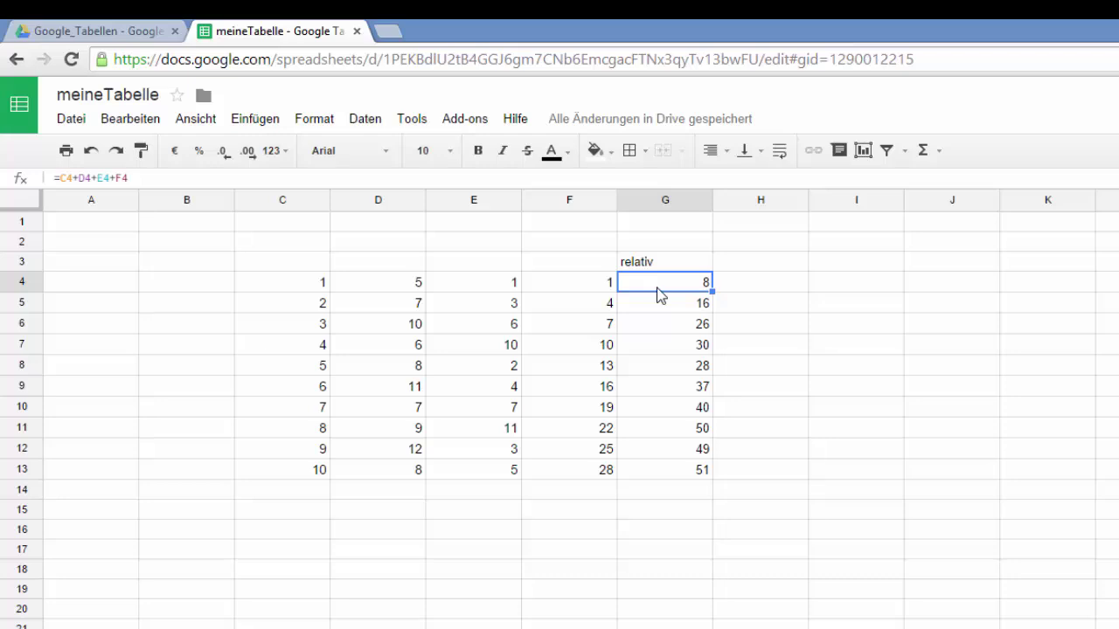
# Step: Enter the label "Wert:" in cell A4 and the value 4 in cell B4
pyautogui.click(64, 280)
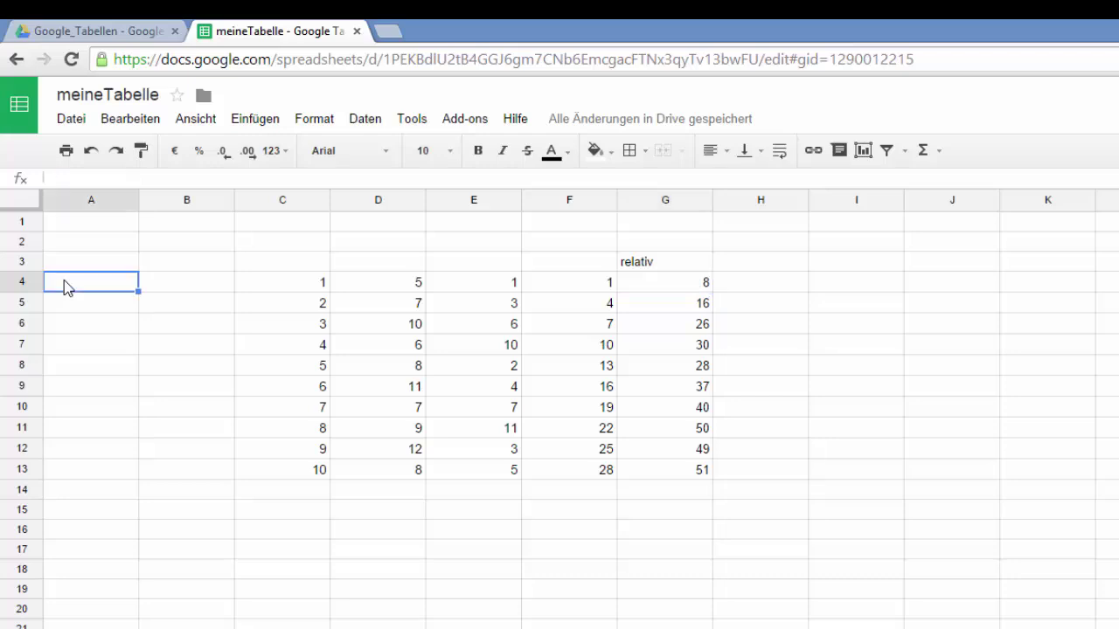
pyautogui.write('Wert:')
pyautogui.press('Return')
pyautogui.press('Up')
pyautogui.press('Right')
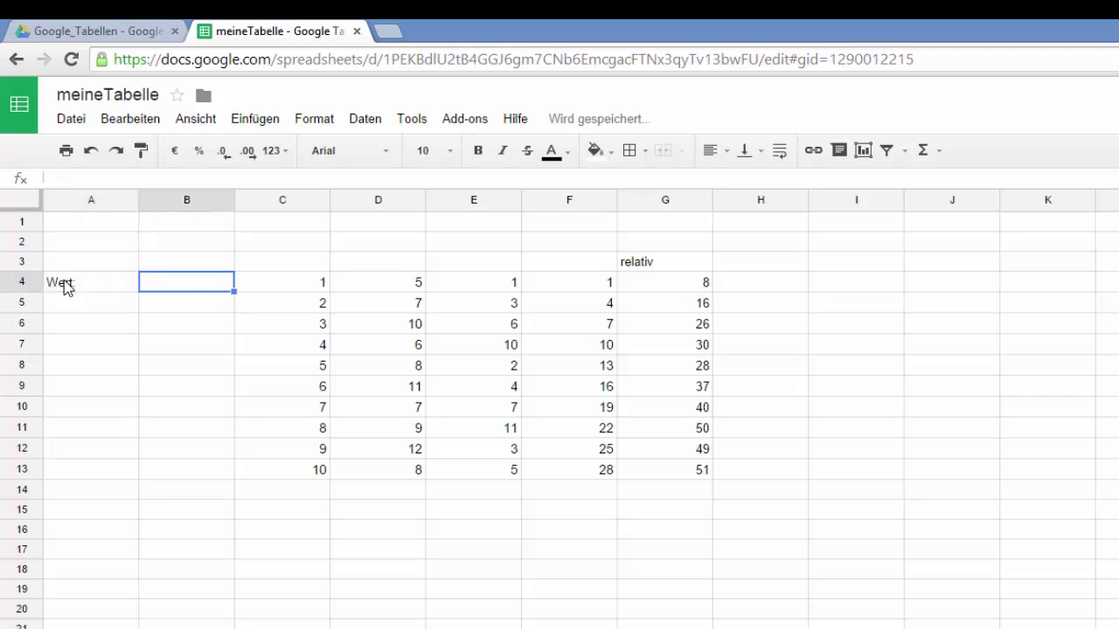
pyautogui.write('4')
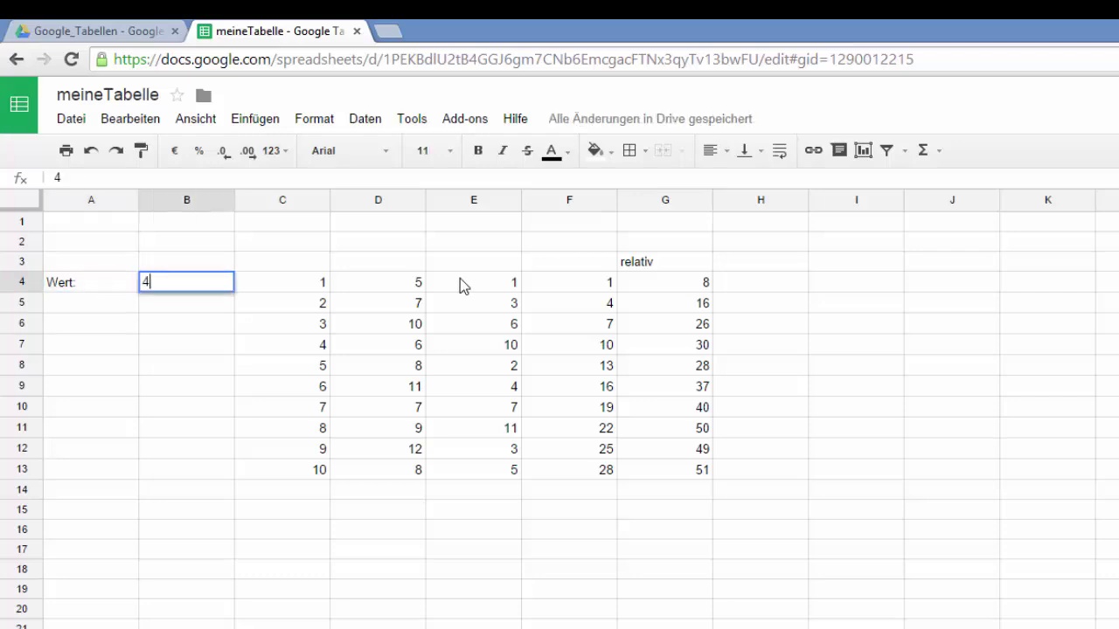
# Step: Enter the formula =G4+B4 in cell H4 to add the value to the first row sum
pyautogui.click(760, 287)
pyautogui.write('=')
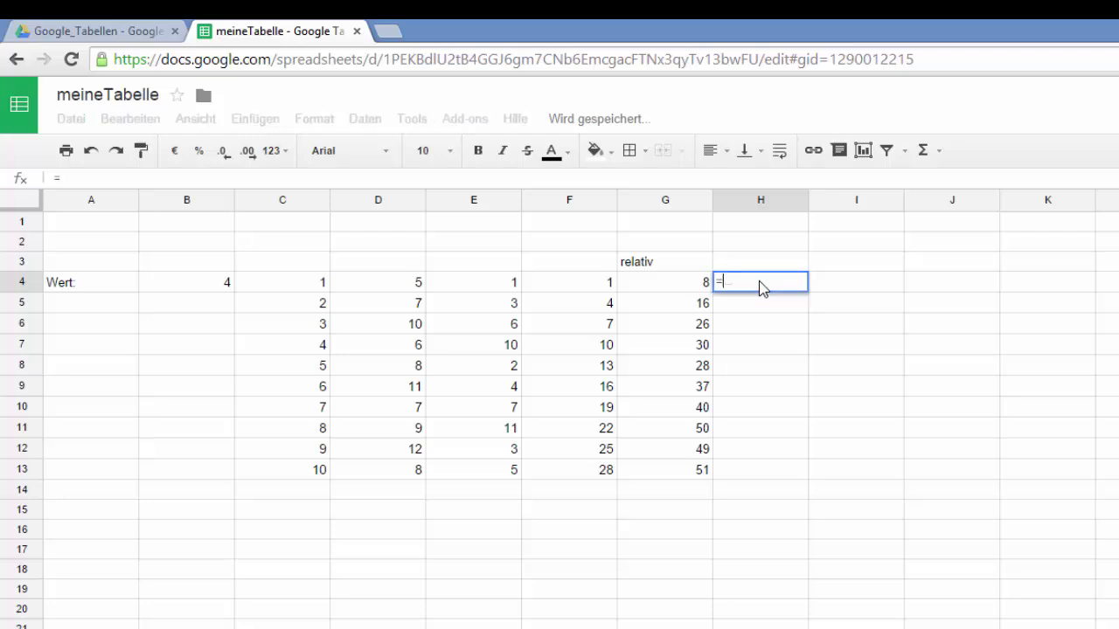
pyautogui.click(672, 289)
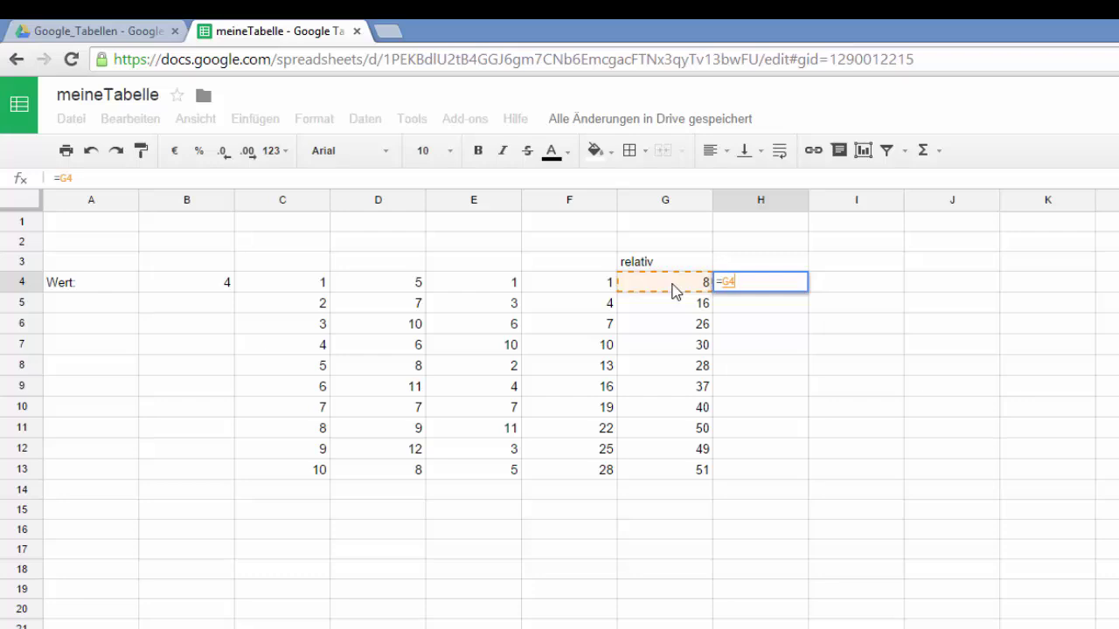
pyautogui.write('+')
pyautogui.click(194, 292)
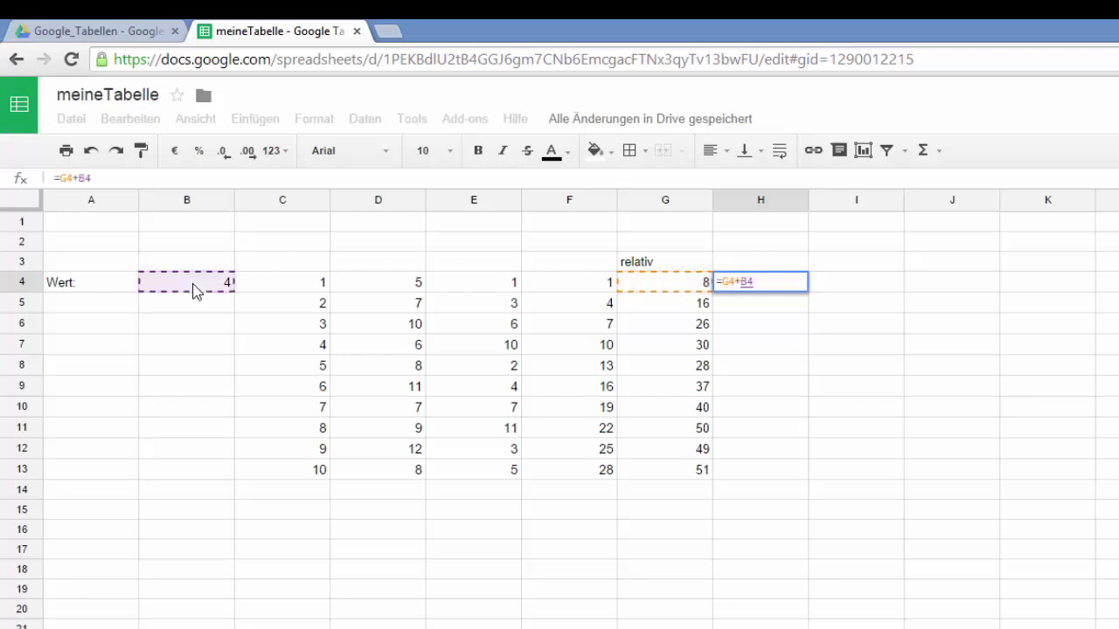
pyautogui.press('Return')
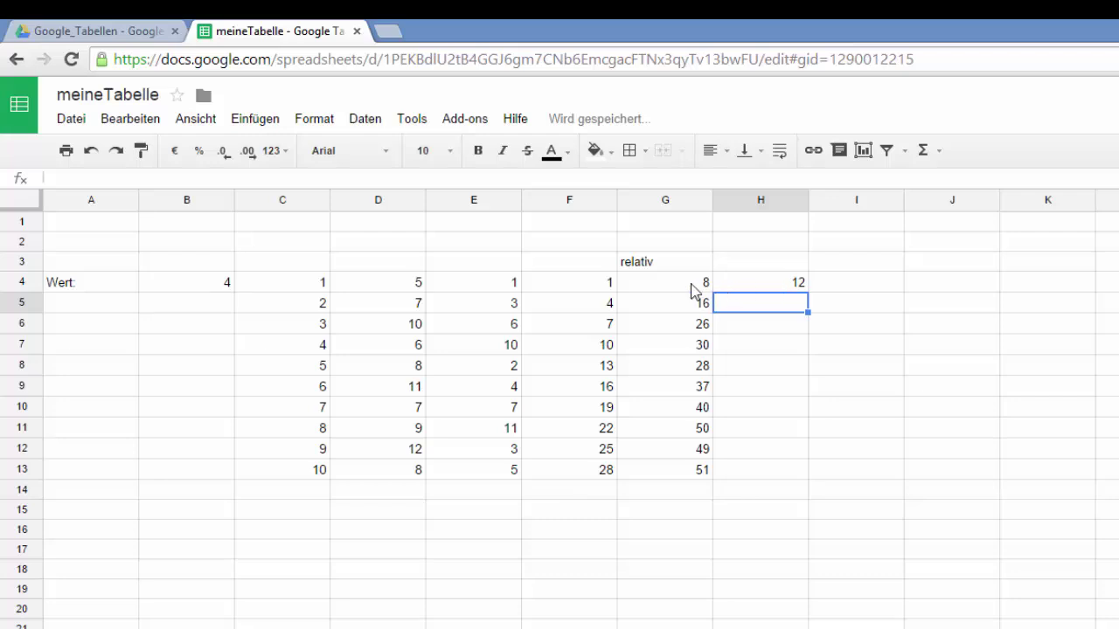
# Step: Fill the formula =G4+B4 from cell H4 down through H13
pyautogui.click(788, 289)
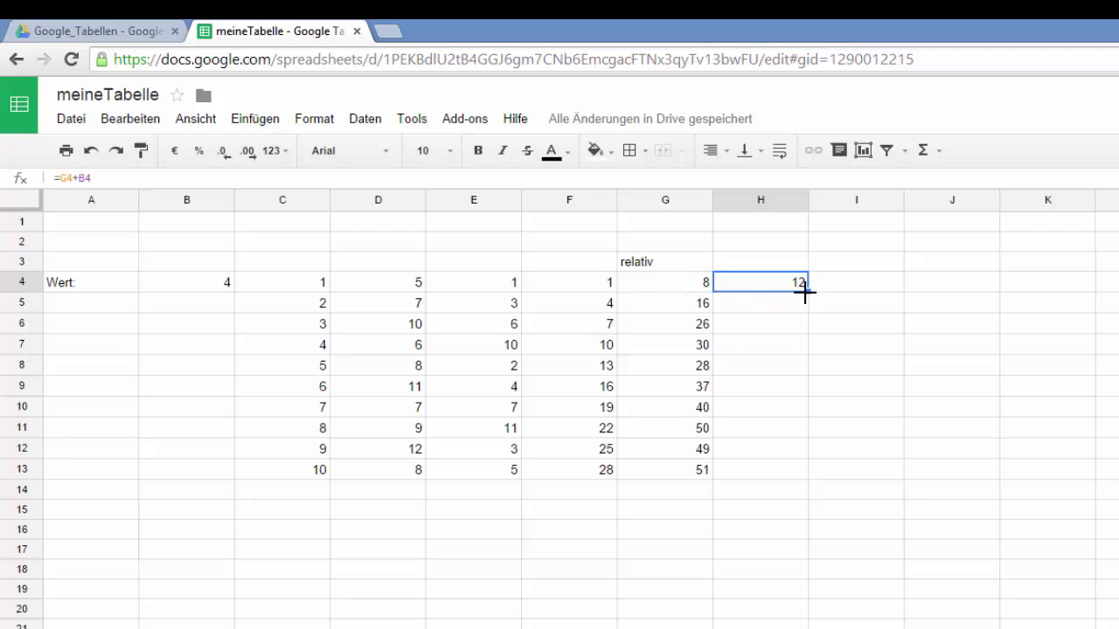
pyautogui.moveTo(805, 292); pyautogui.dragTo(802, 315)
pyautogui.moveTo(800, 404); pyautogui.dragTo(798, 464)
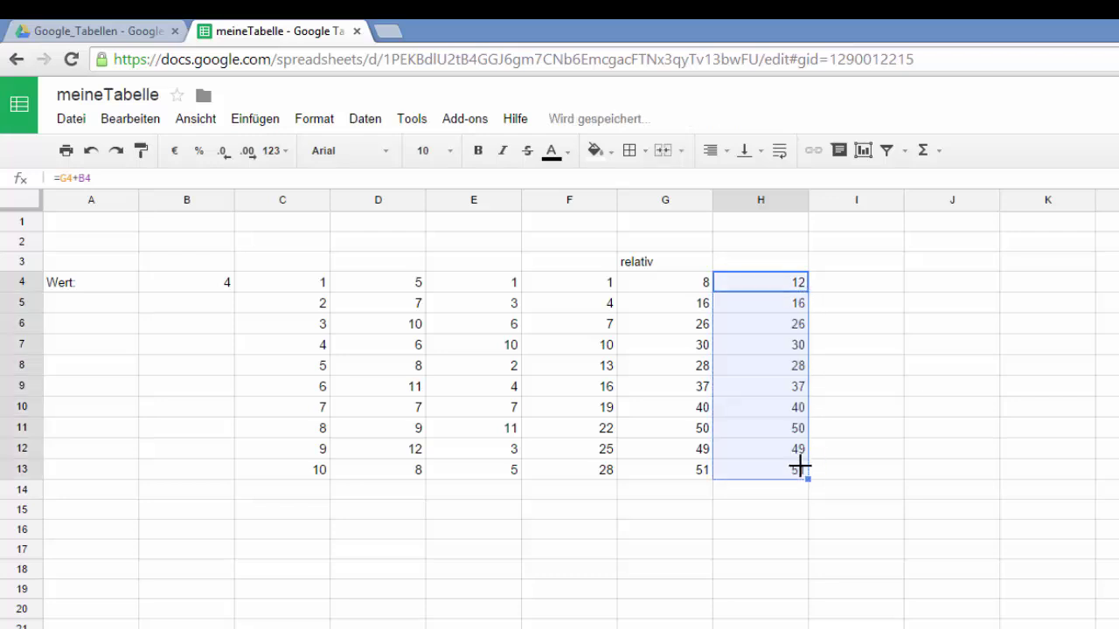
# Step: Check which cells the filled formulas in H5 and H13 reference
pyautogui.click(786, 313)
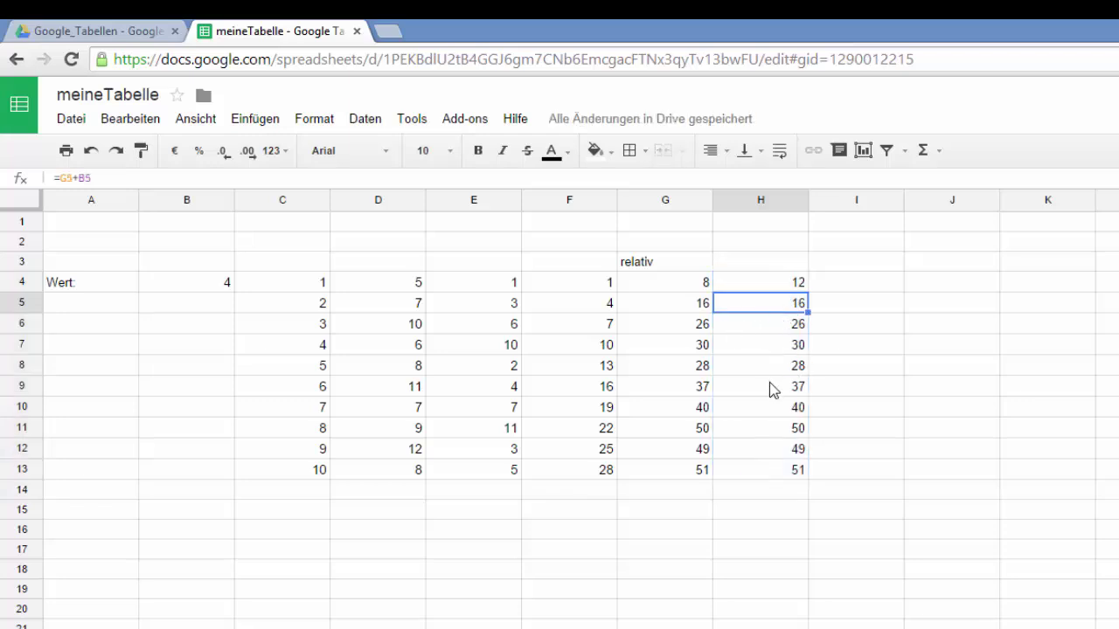
pyautogui.click(775, 305)
pyautogui.click(775, 479)
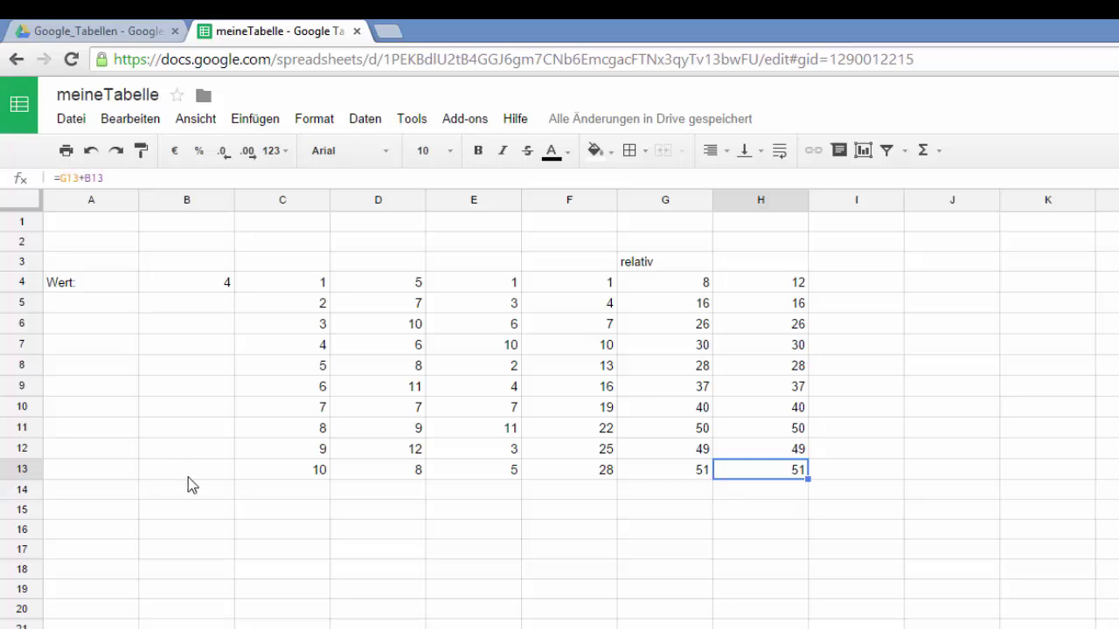
# Step: Clear the filled formulas from cells H5 to H13, keeping the one in H4
pyautogui.click(857, 372)
pyautogui.moveTo(769, 306); pyautogui.dragTo(754, 462)
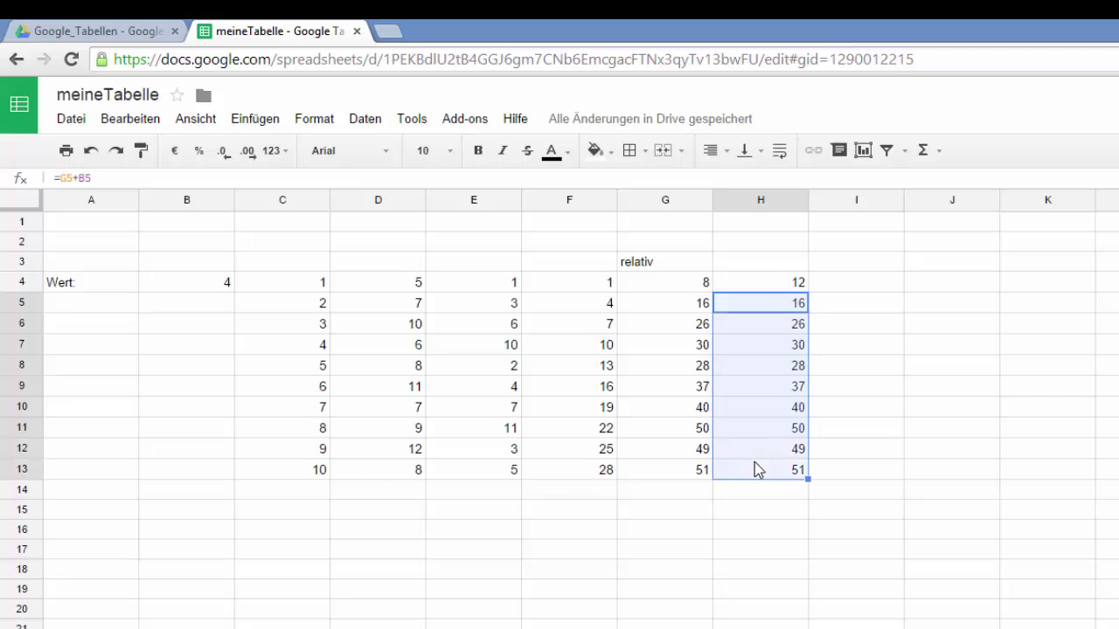
pyautogui.press('Delete')
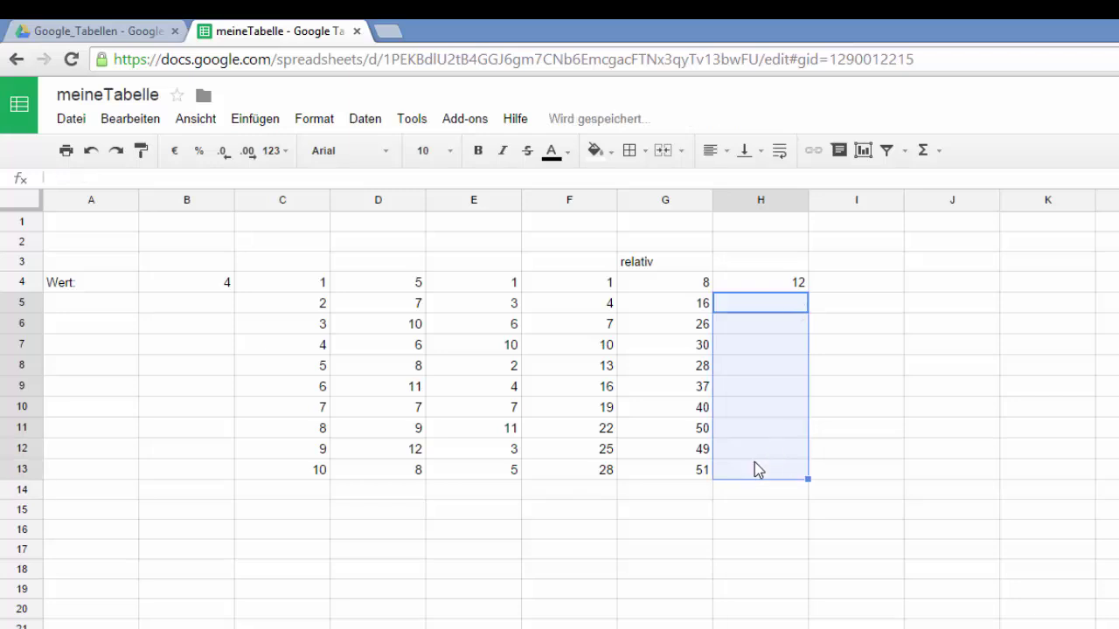
# Step: Make the reference to B4 absolute in cell H4 so the formula reads =G4+$B$4
pyautogui.click(764, 287)
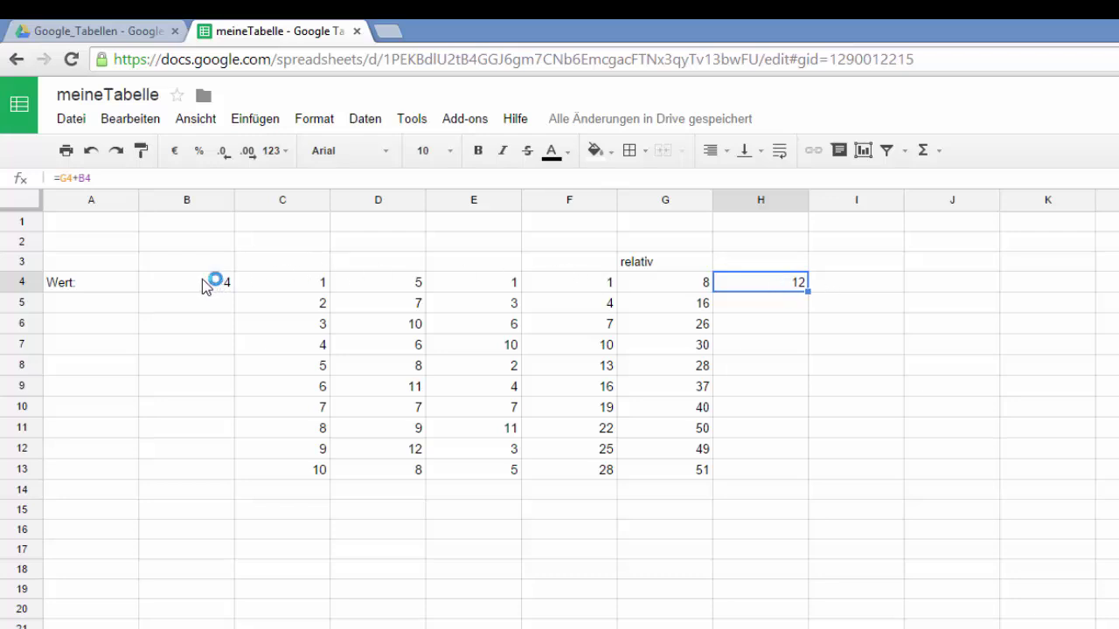
pyautogui.click(90, 177)
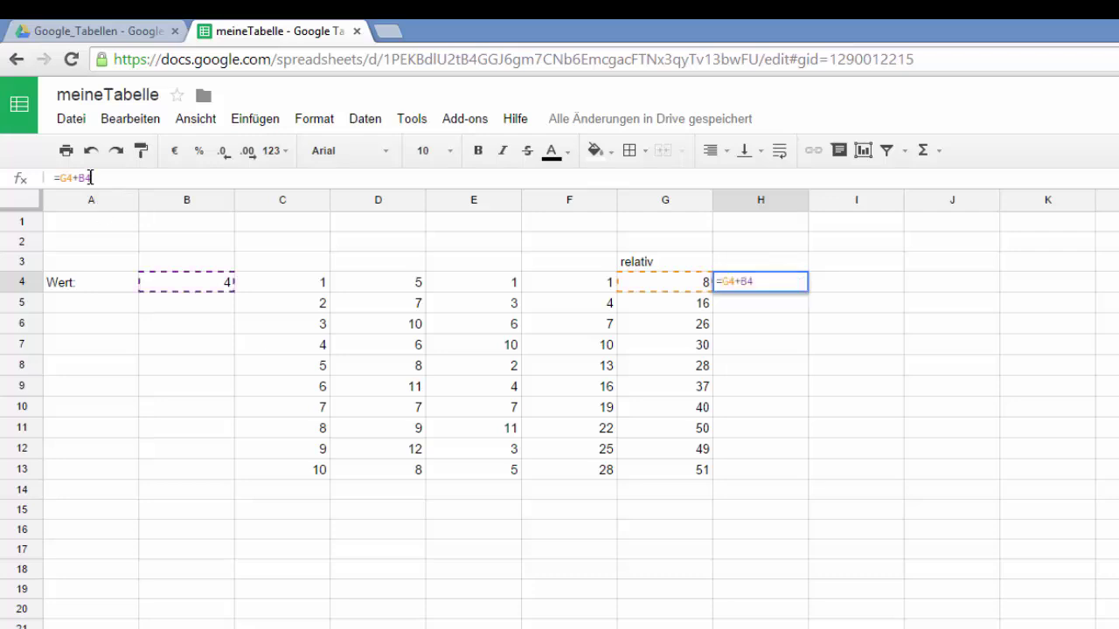
pyautogui.press('Left')
pyautogui.press('Left')
pyautogui.write('$')
pyautogui.press('Right')
pyautogui.write('$')
pyautogui.click(173, 308)
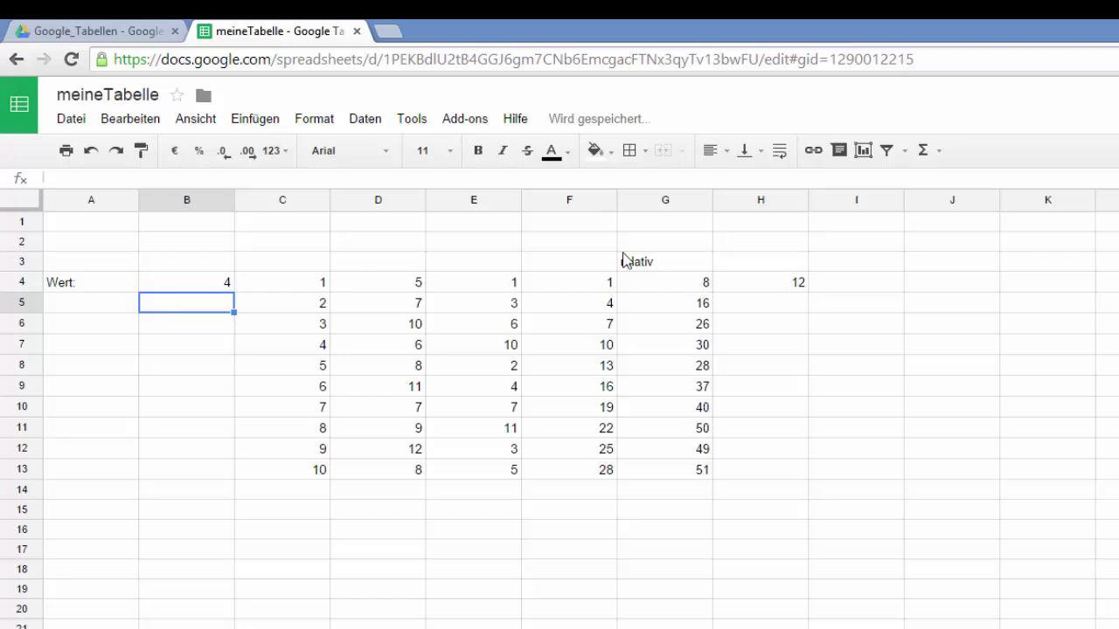
# Step: Fill the formula =G4+$B$4 from H4 down through H13 and check the references in H13, H12 and H11
pyautogui.click(767, 287)
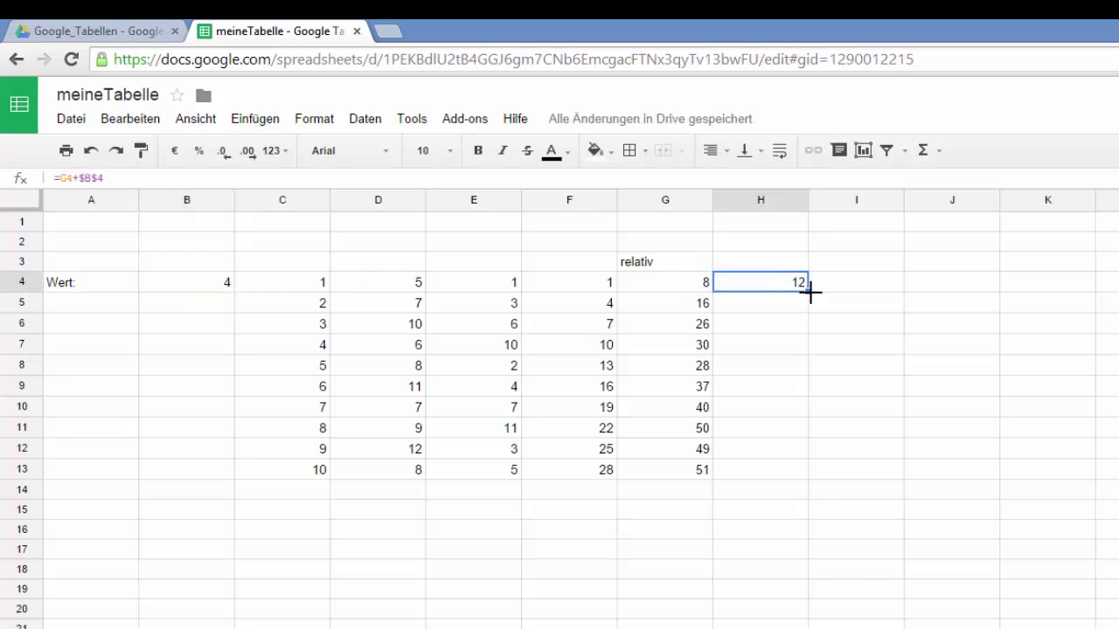
pyautogui.moveTo(808, 294); pyautogui.dragTo(782, 464)
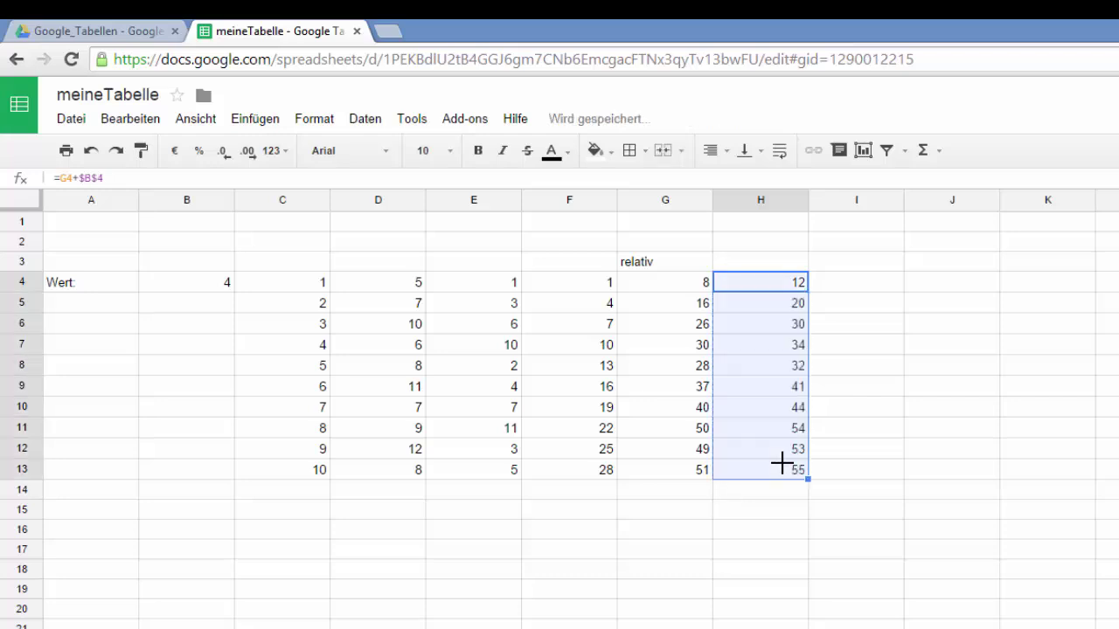
pyautogui.click(787, 470)
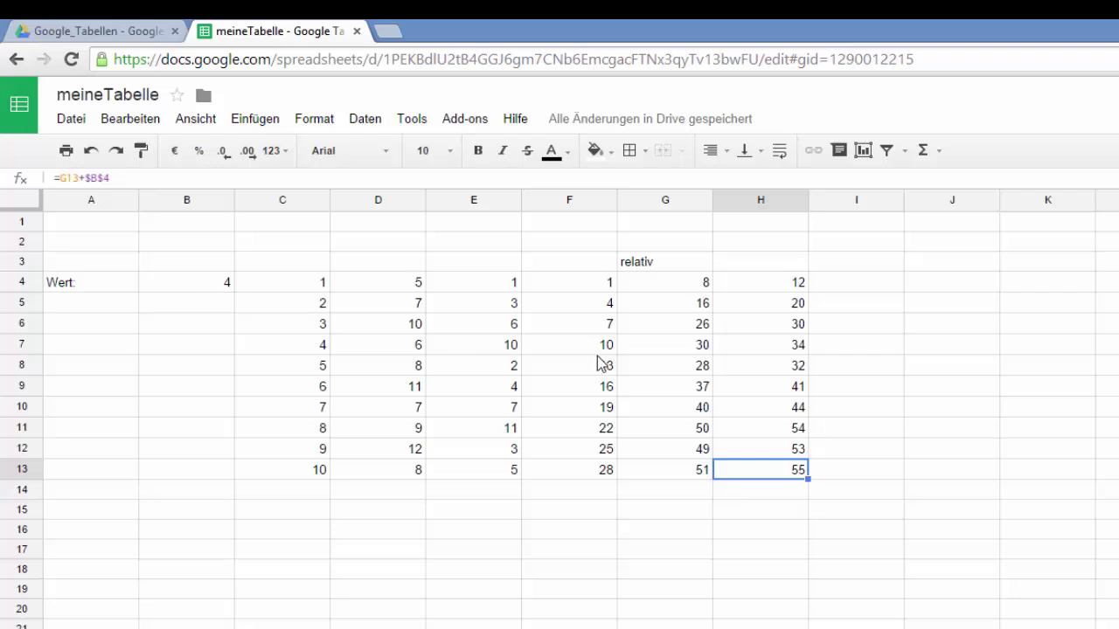
pyautogui.click(754, 447)
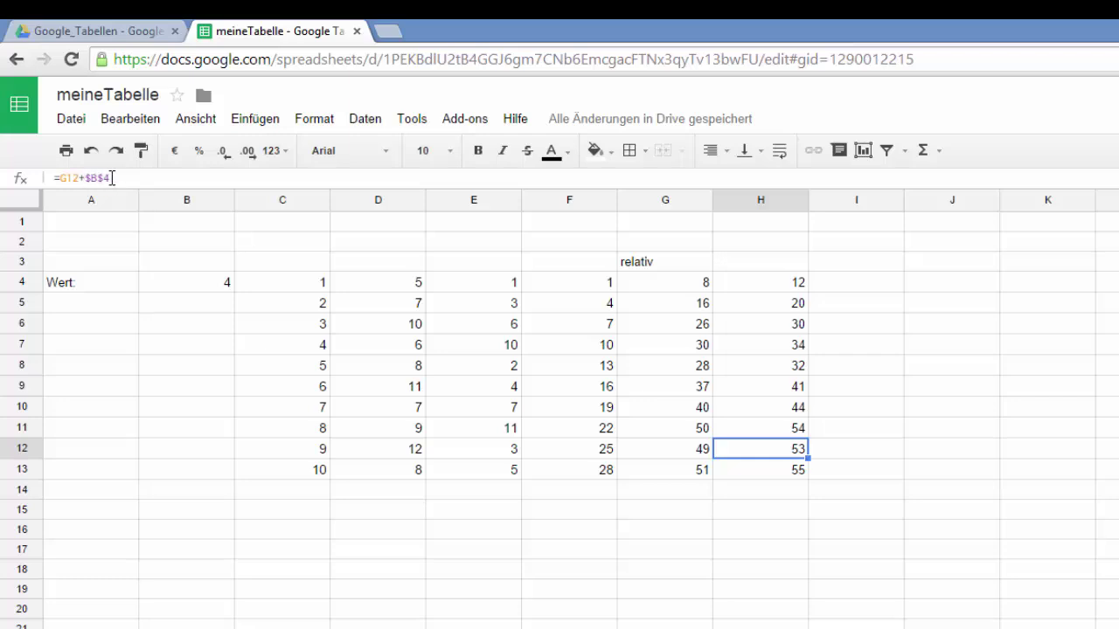
pyautogui.click(757, 429)
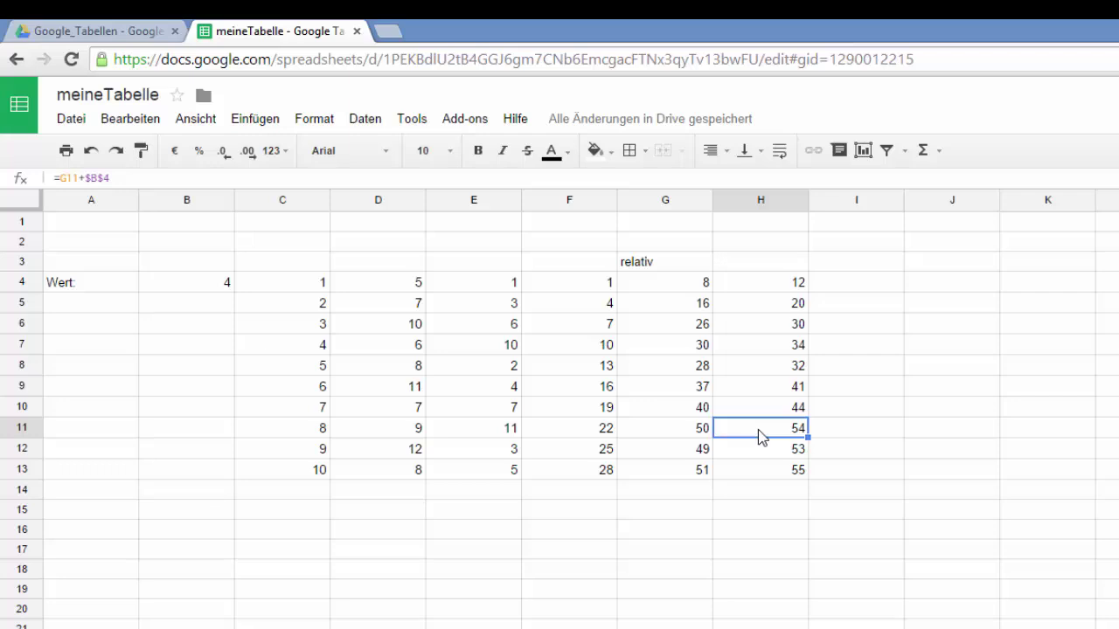
# Step: Enter the heading "absolut" in cell H3 above the new results
pyautogui.click(761, 270)
pyautogui.doubleClick(761, 270)
pyautogui.write('aboslut')
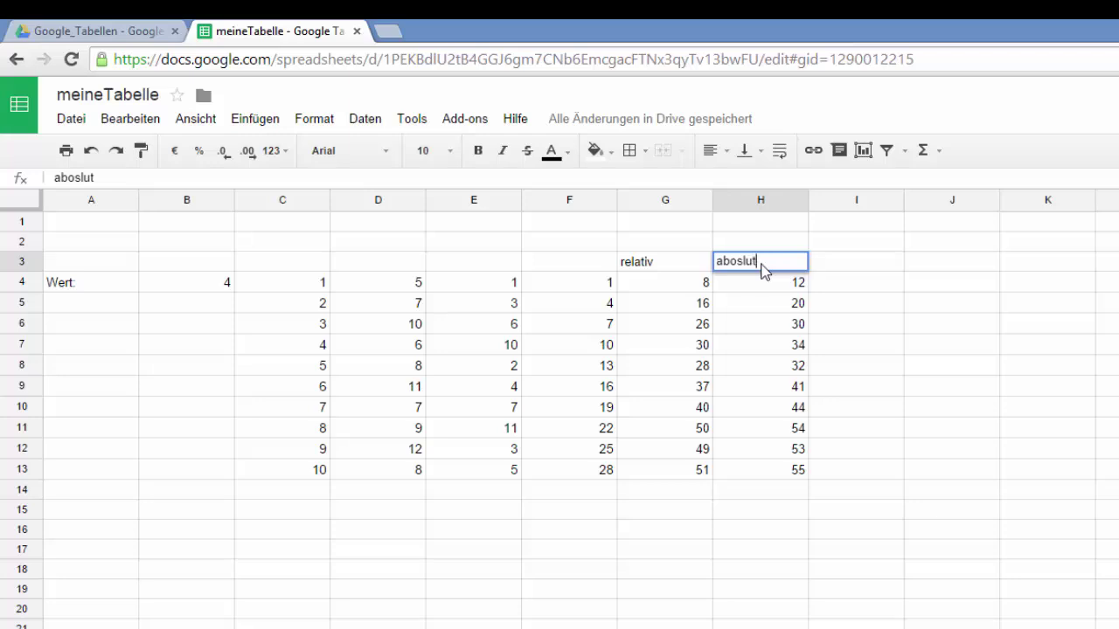
pyautogui.press('BackSpace')
pyautogui.press('BackSpace')
pyautogui.press('BackSpace')
pyautogui.press('BackSpace')
pyautogui.press('BackSpace')
pyautogui.write('solut')
pyautogui.press('Return')
# Step: Compare the relative formula in G4 with the absolute one in H4 and inspect the referenced value in B4
pyautogui.click(665, 284)
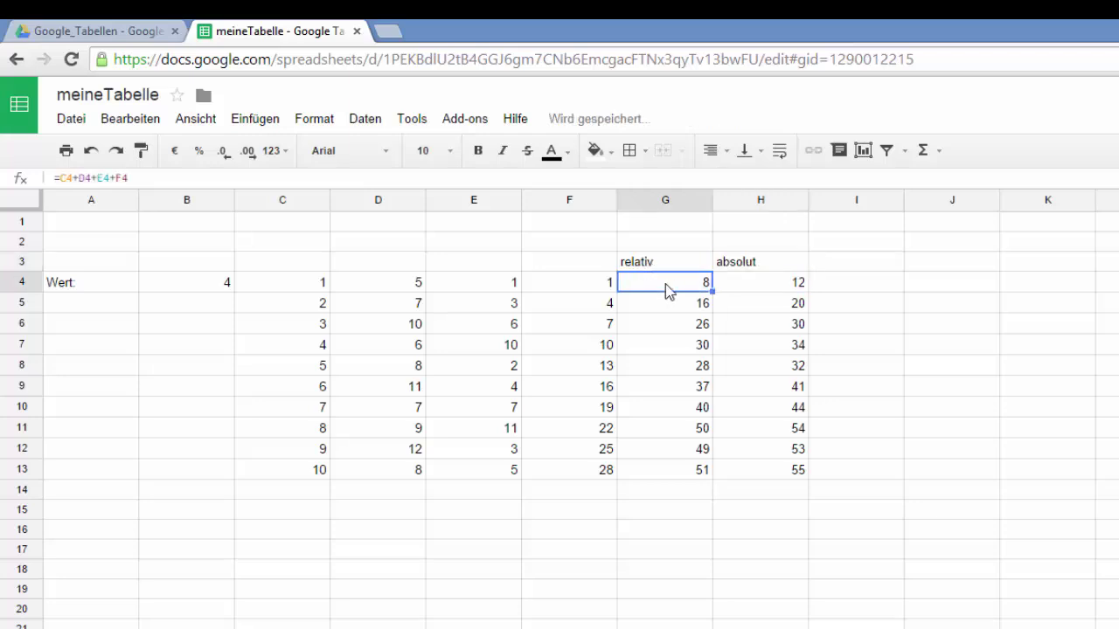
pyautogui.click(765, 289)
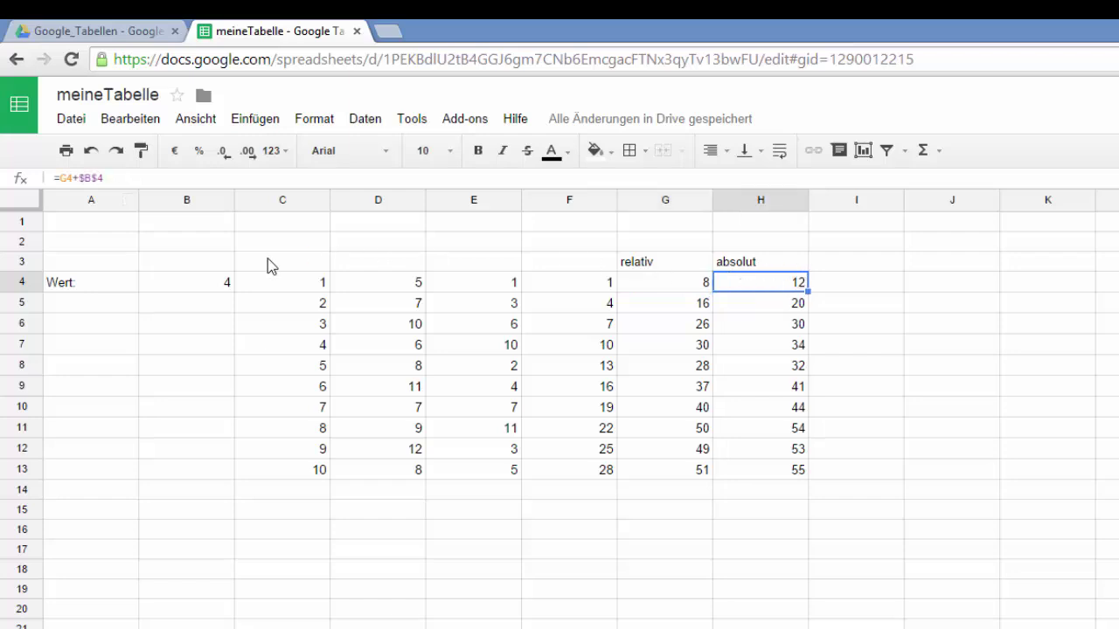
pyautogui.click(221, 287)
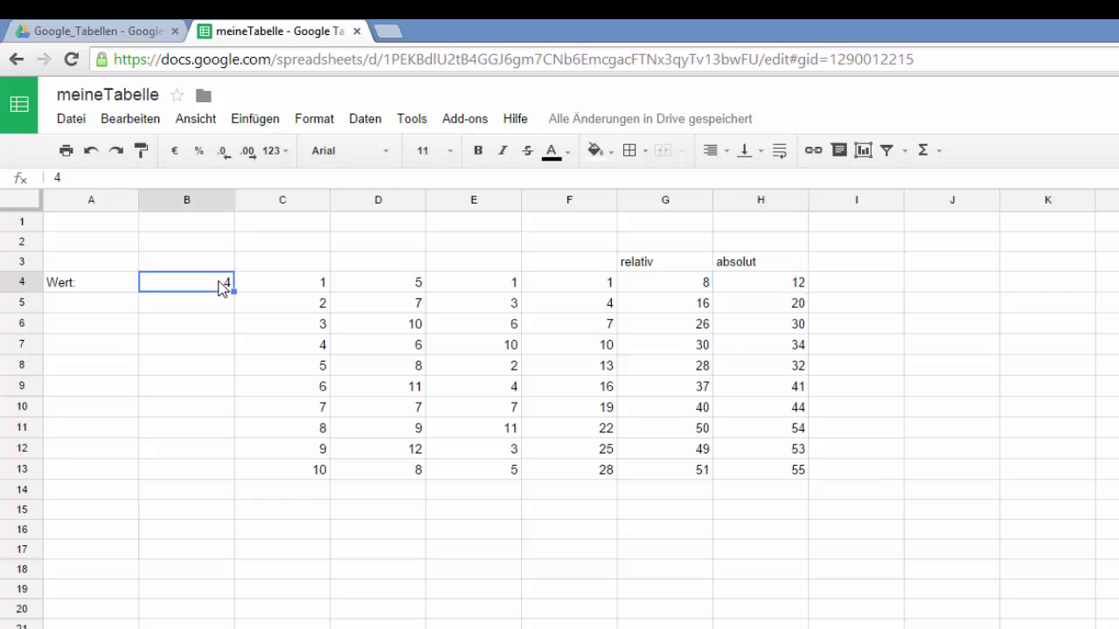